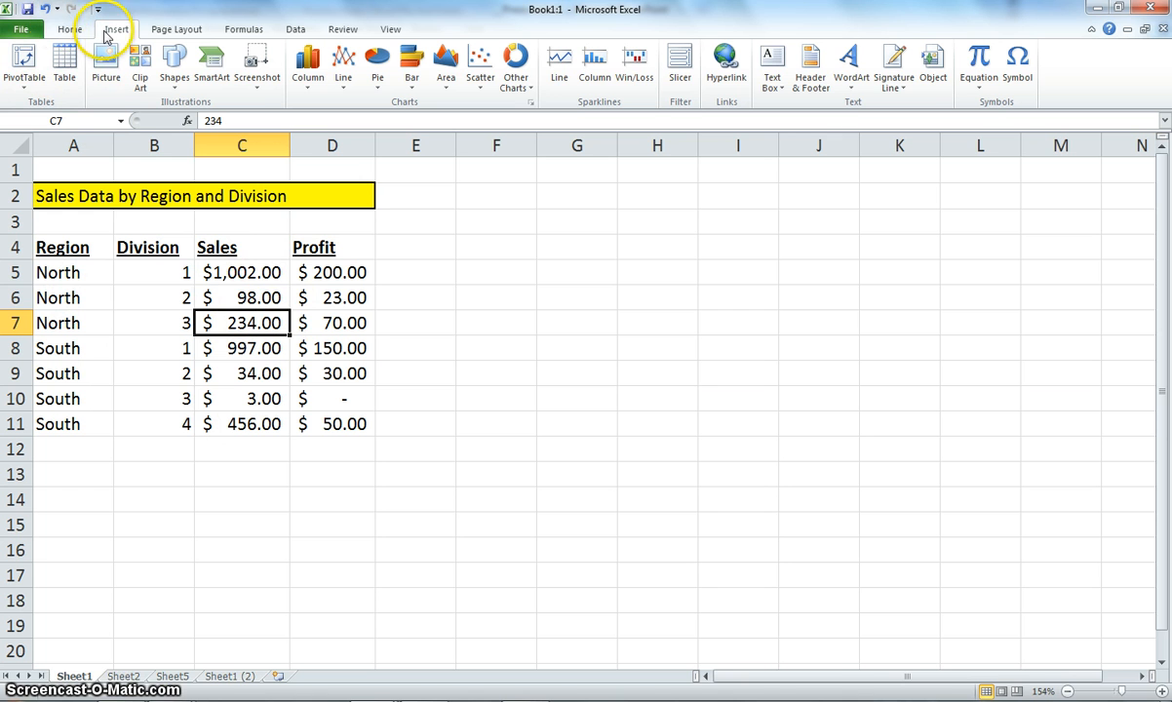
Step: Create a PivotTable from Sheet1 range A4:D11, placed on the existing worksheet at cell F4
{"action": "left_click", "coordinate": [28, 58]}
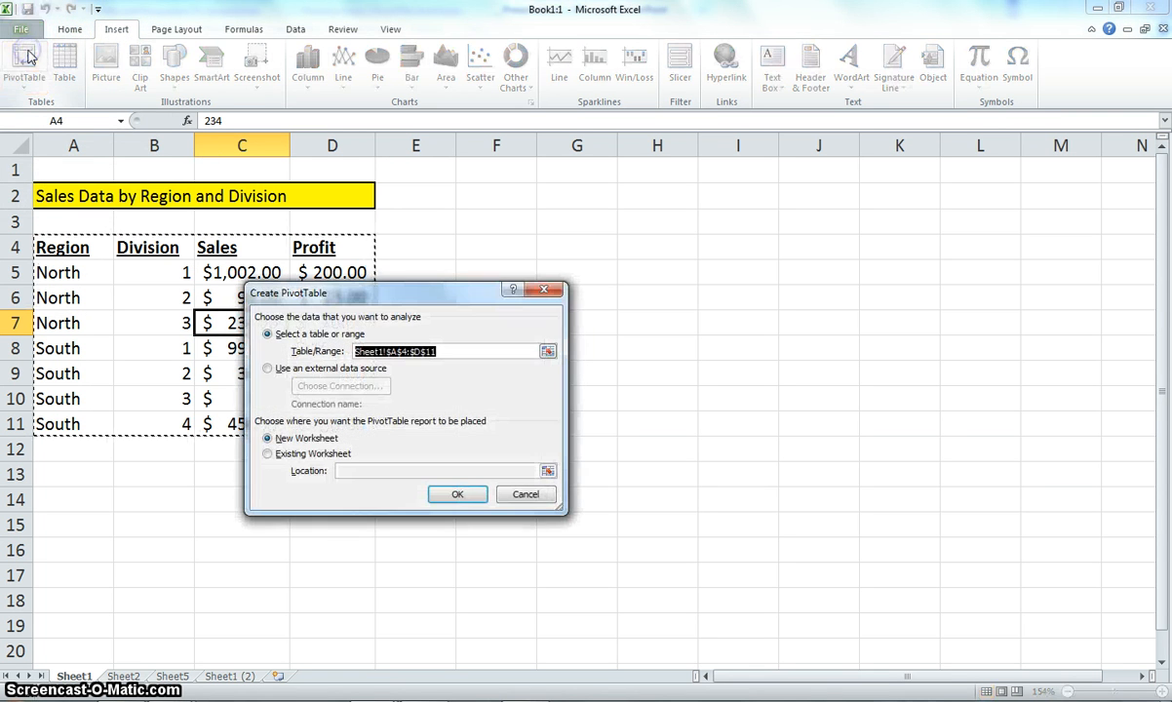
{"action": "left_click_drag", "start_coordinate": [371, 302], "coordinate": [529, 232]}
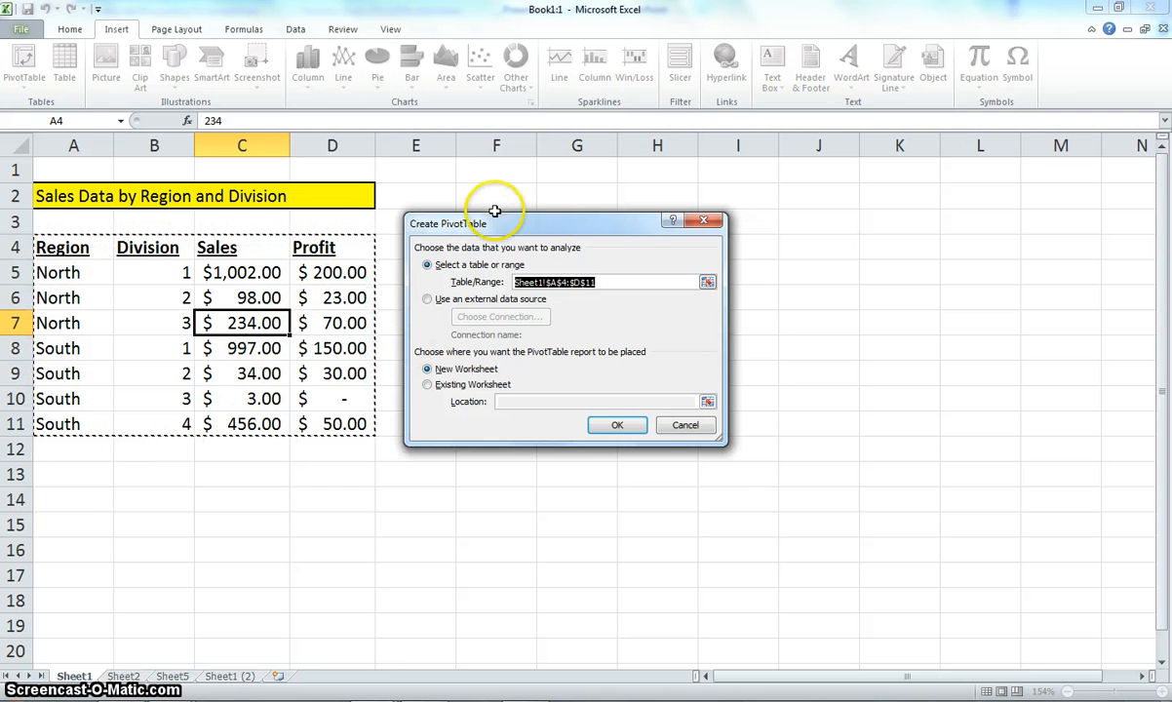
{"action": "left_click_drag", "start_coordinate": [510, 227], "coordinate": [518, 305]}
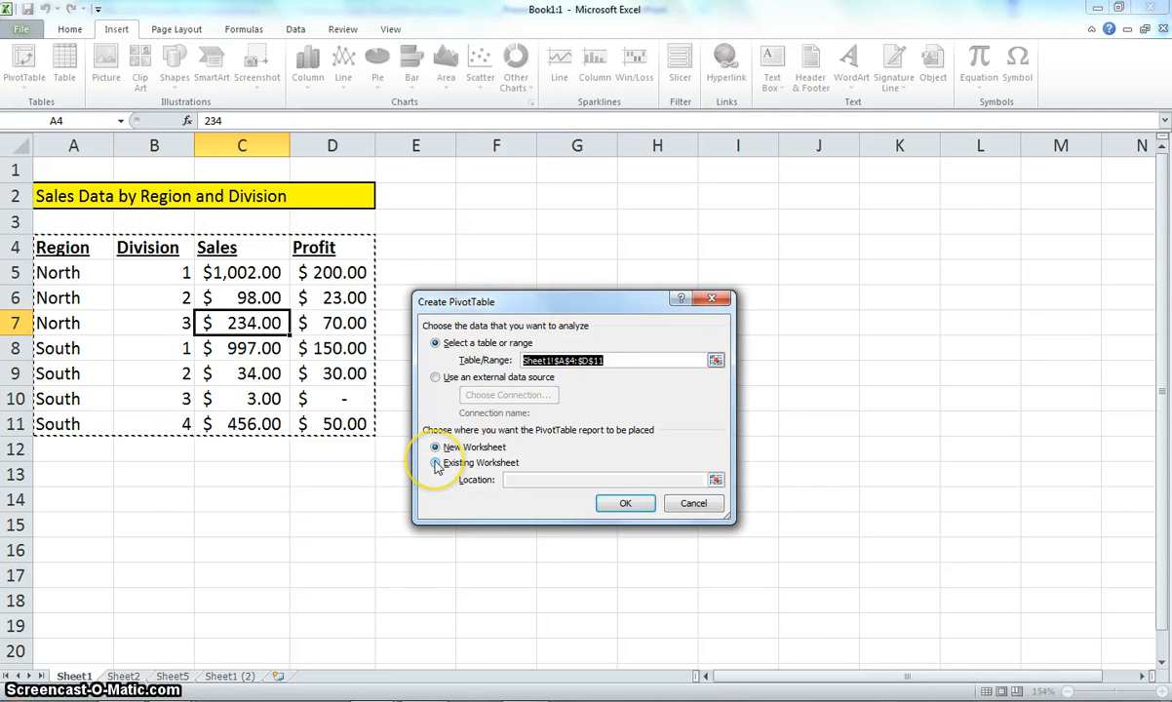
{"action": "left_click", "coordinate": [436, 463]}
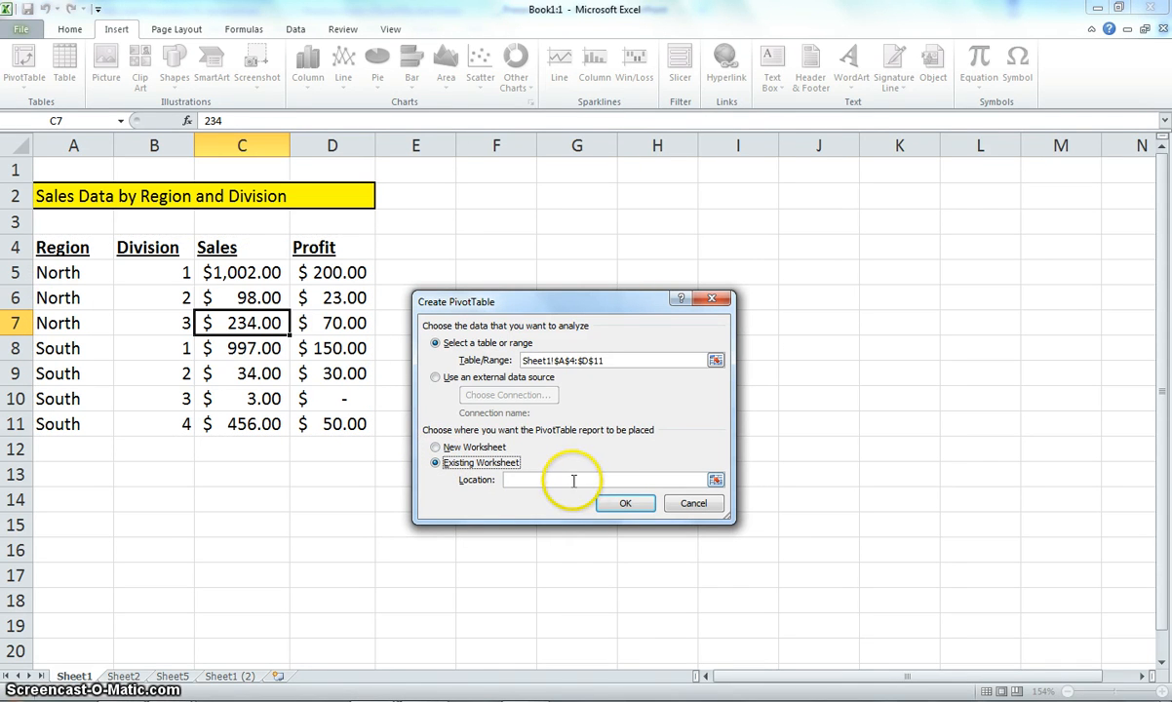
{"action": "left_click", "coordinate": [513, 301]}
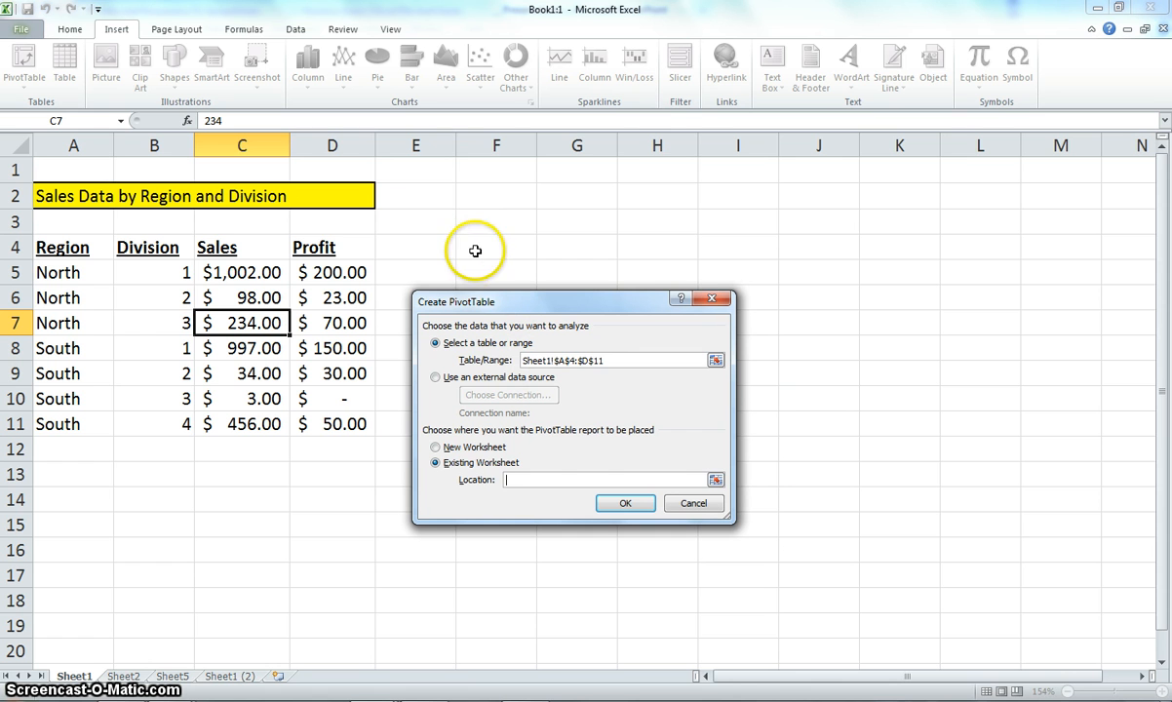
{"action": "left_click", "coordinate": [475, 251]}
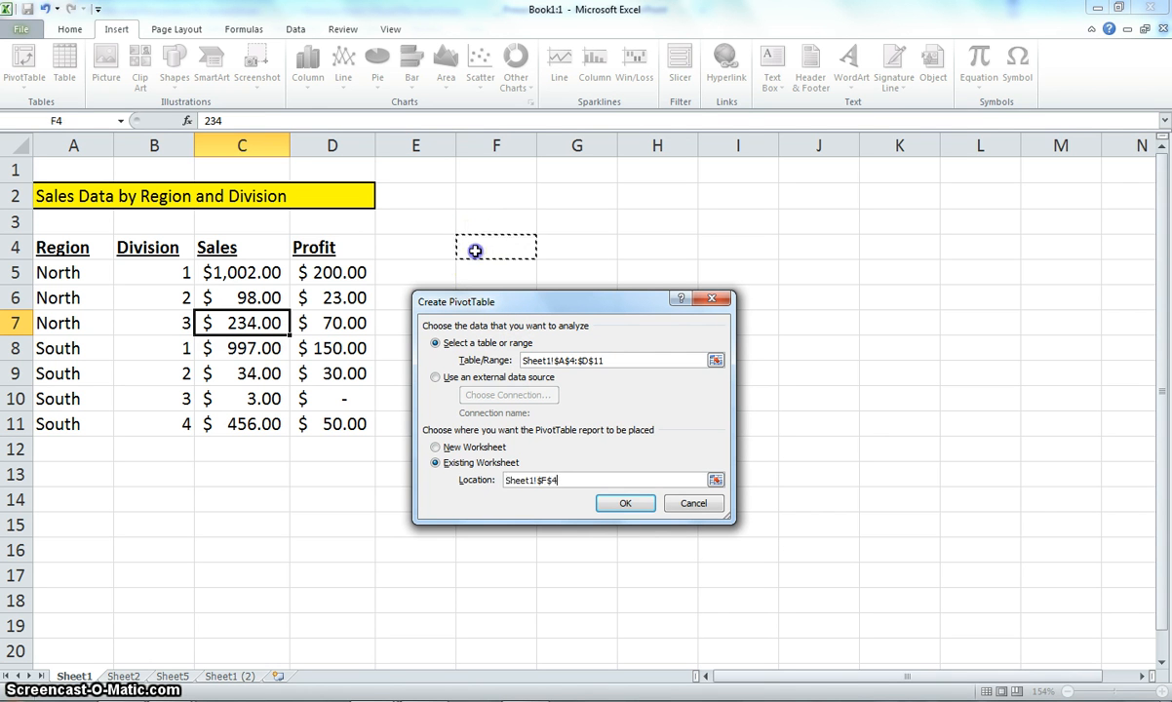
{"action": "left_click", "coordinate": [622, 502]}
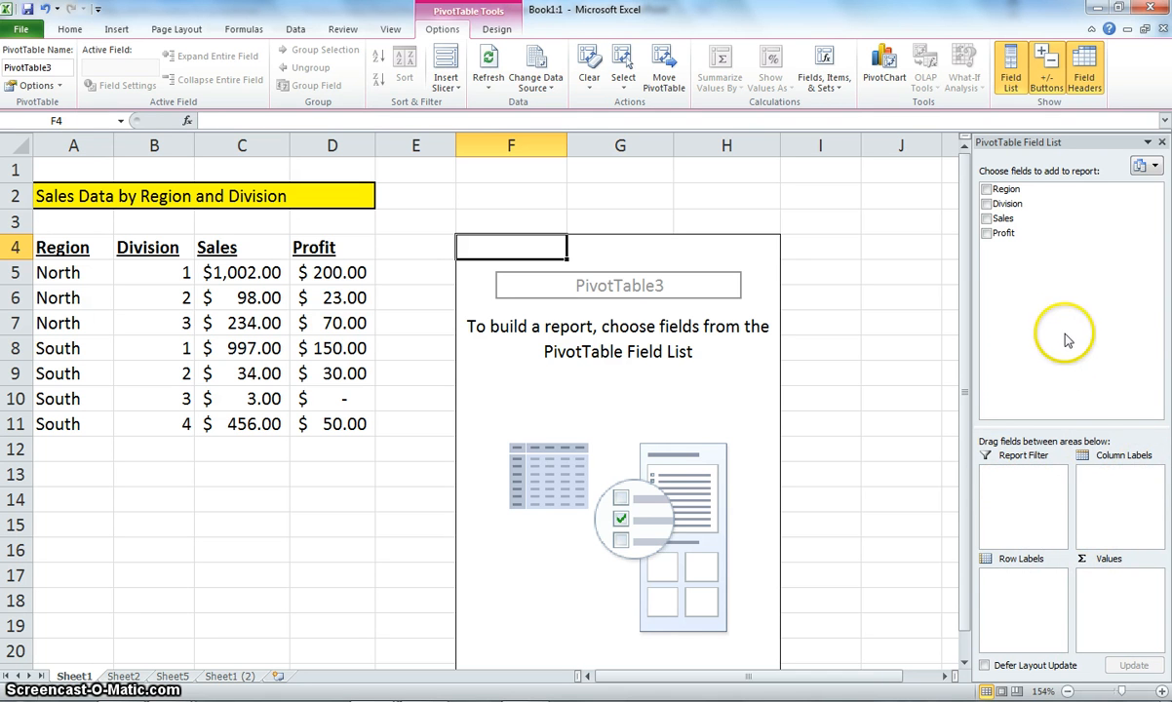
Step: Lay out the PivotTable with Sales and Profit as values, Division as row labels and Region as the report filter
{"action": "left_click", "coordinate": [988, 219]}
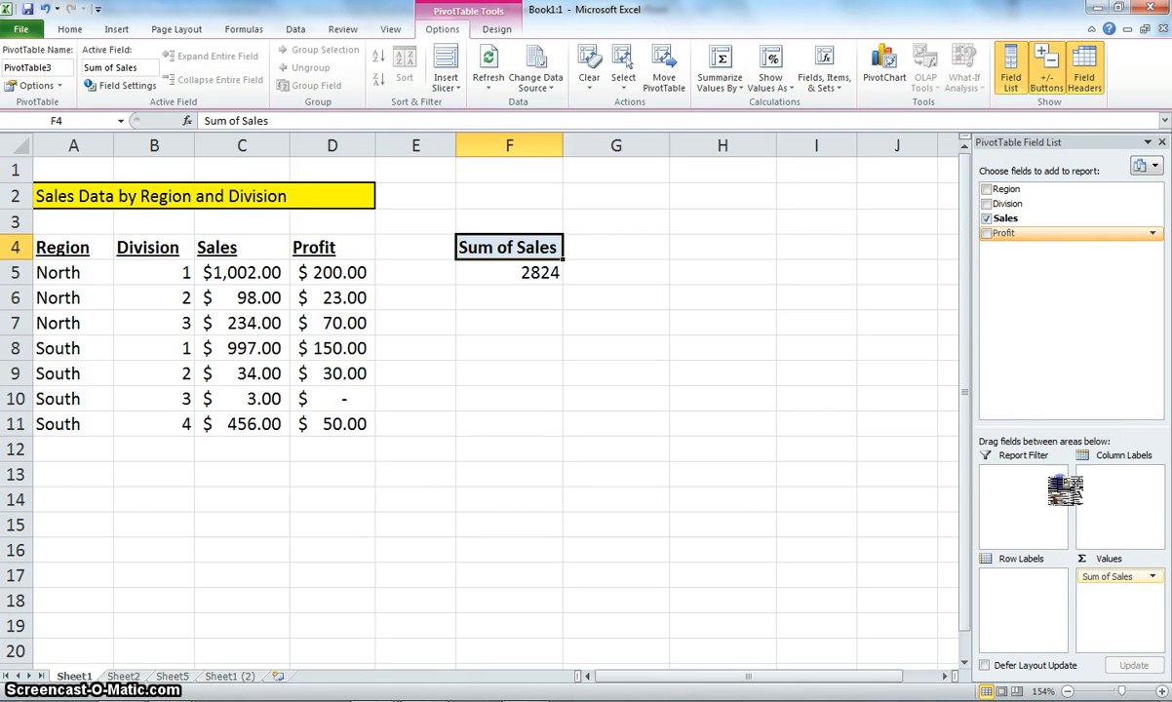
{"action": "left_click_drag", "start_coordinate": [1066, 490], "coordinate": [1102, 614]}
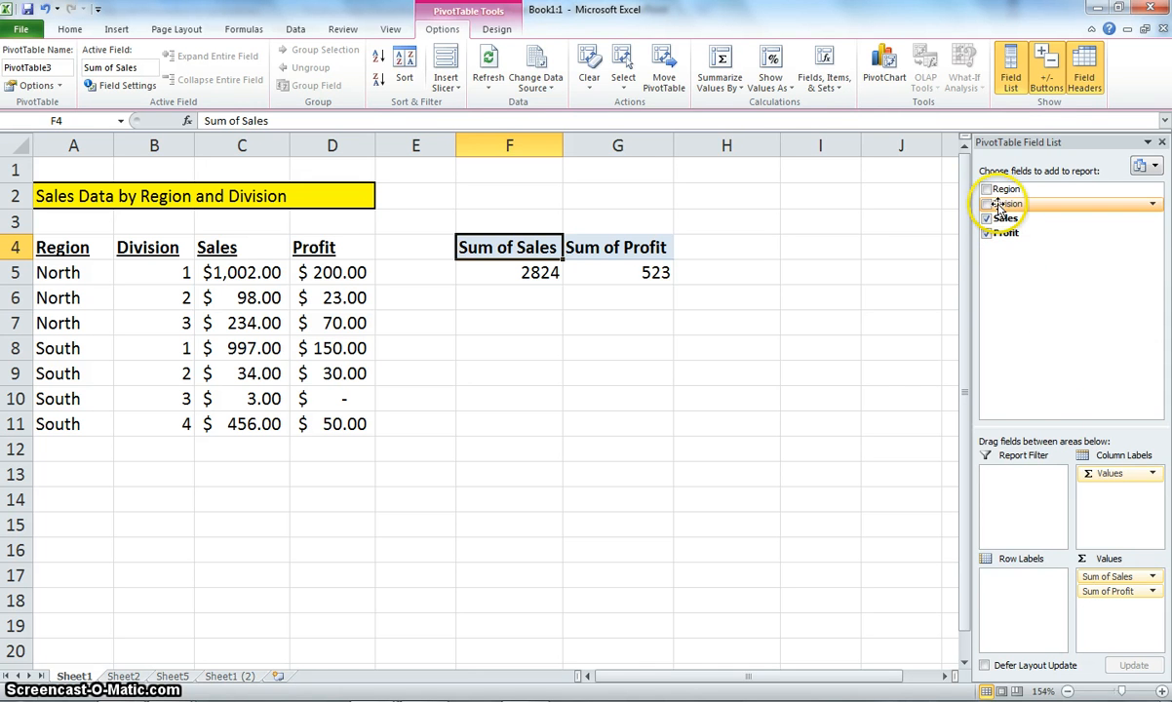
{"action": "left_click_drag", "start_coordinate": [999, 206], "coordinate": [1009, 578]}
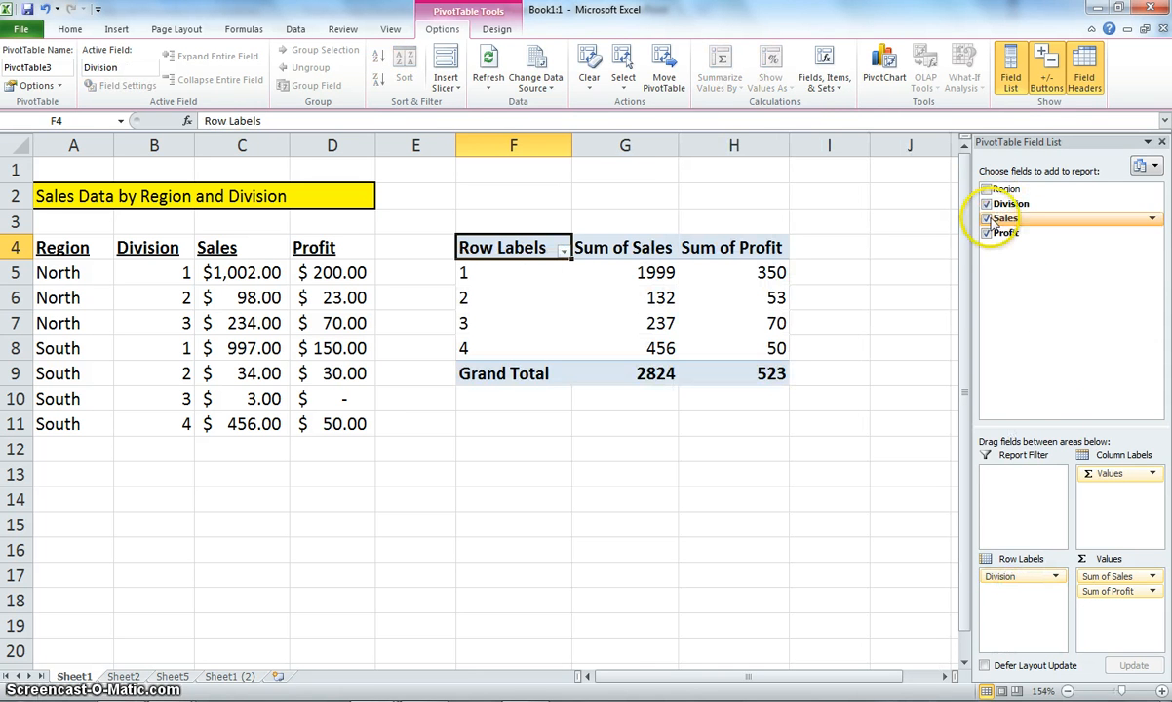
{"action": "left_click_drag", "start_coordinate": [1005, 192], "coordinate": [1015, 475]}
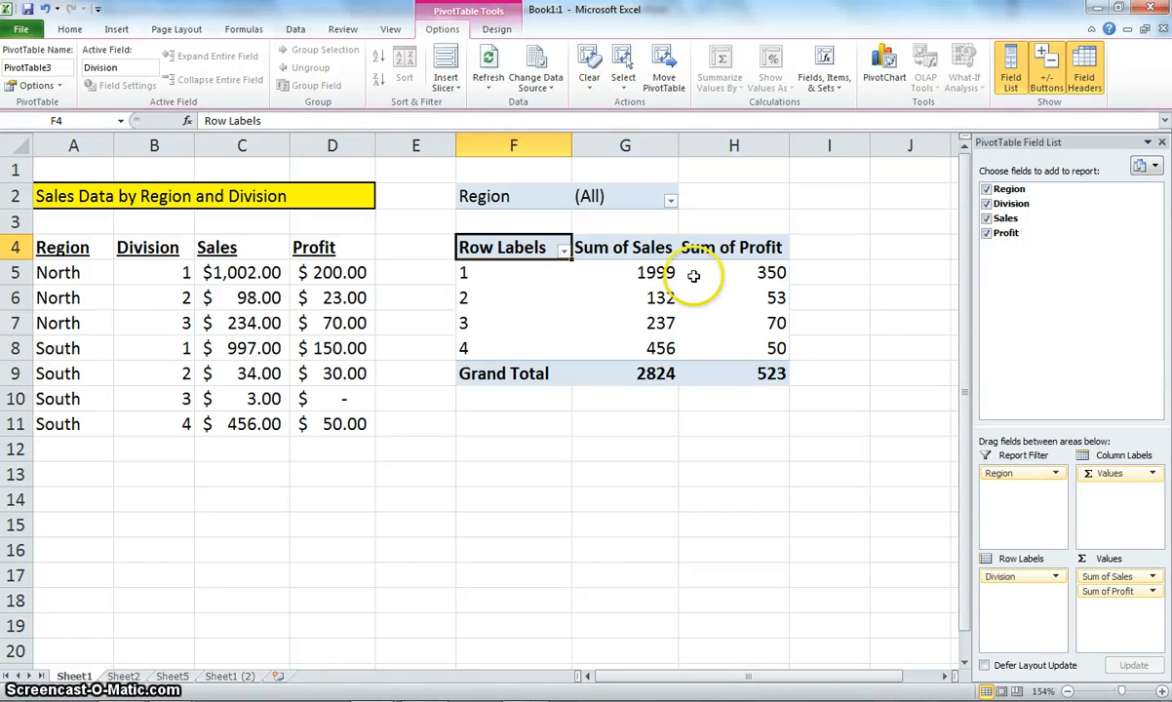
Step: Filter the PivotTable's Region report filter to North only, with multiple item selection enabled
{"action": "left_click", "coordinate": [670, 200]}
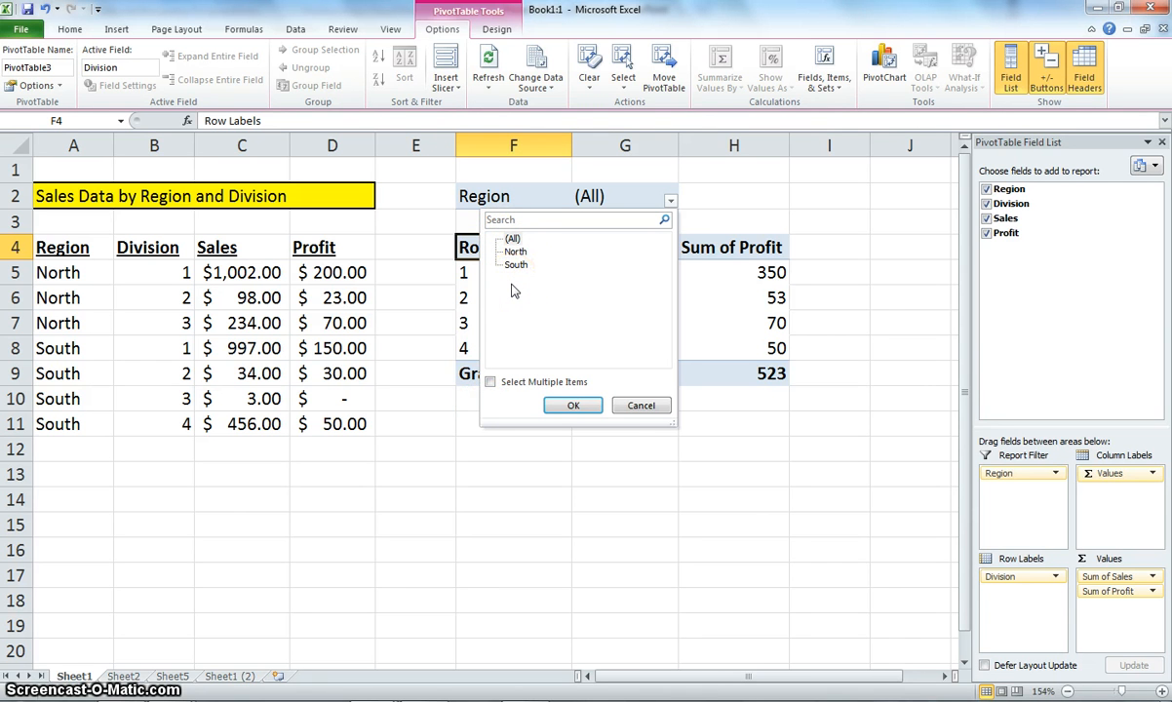
{"action": "left_click", "coordinate": [487, 387]}
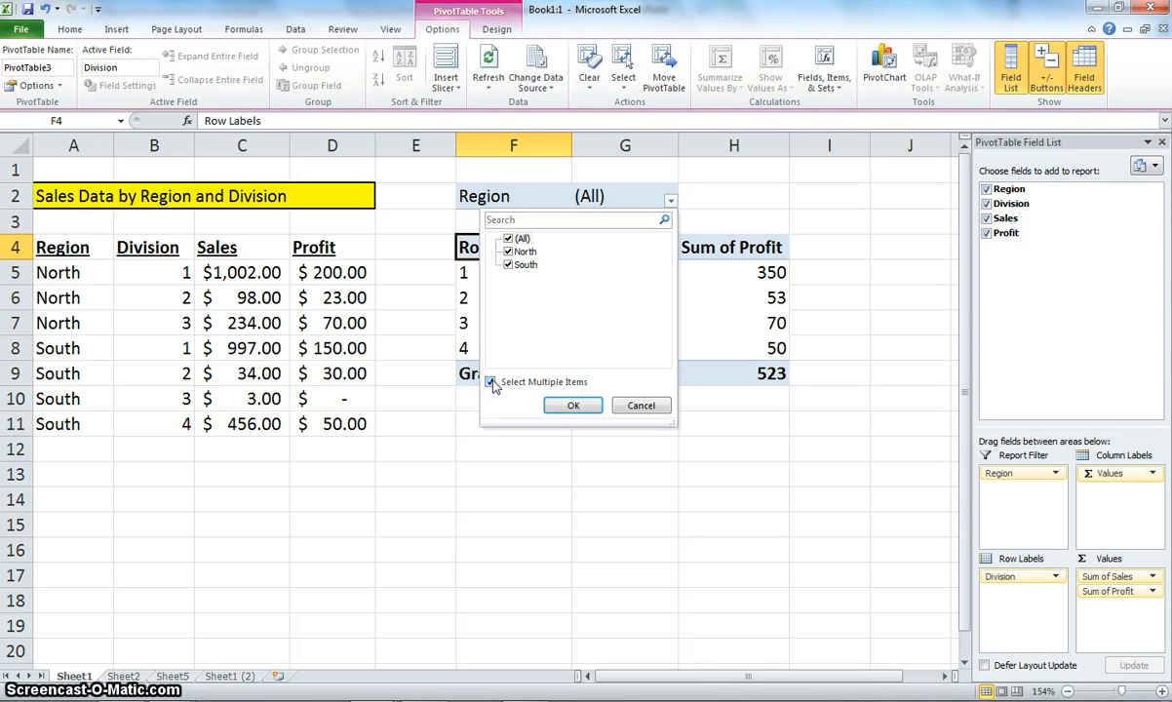
{"action": "left_click", "coordinate": [492, 384]}
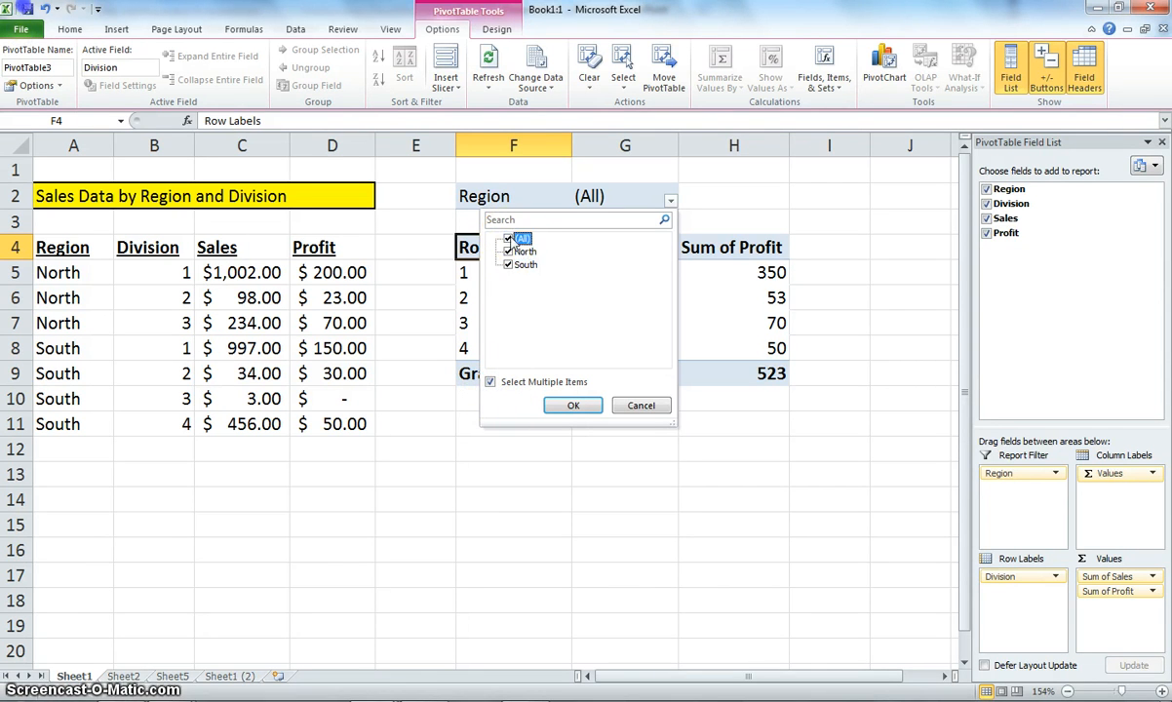
{"action": "left_click", "coordinate": [508, 239]}
{"action": "left_click", "coordinate": [510, 251]}
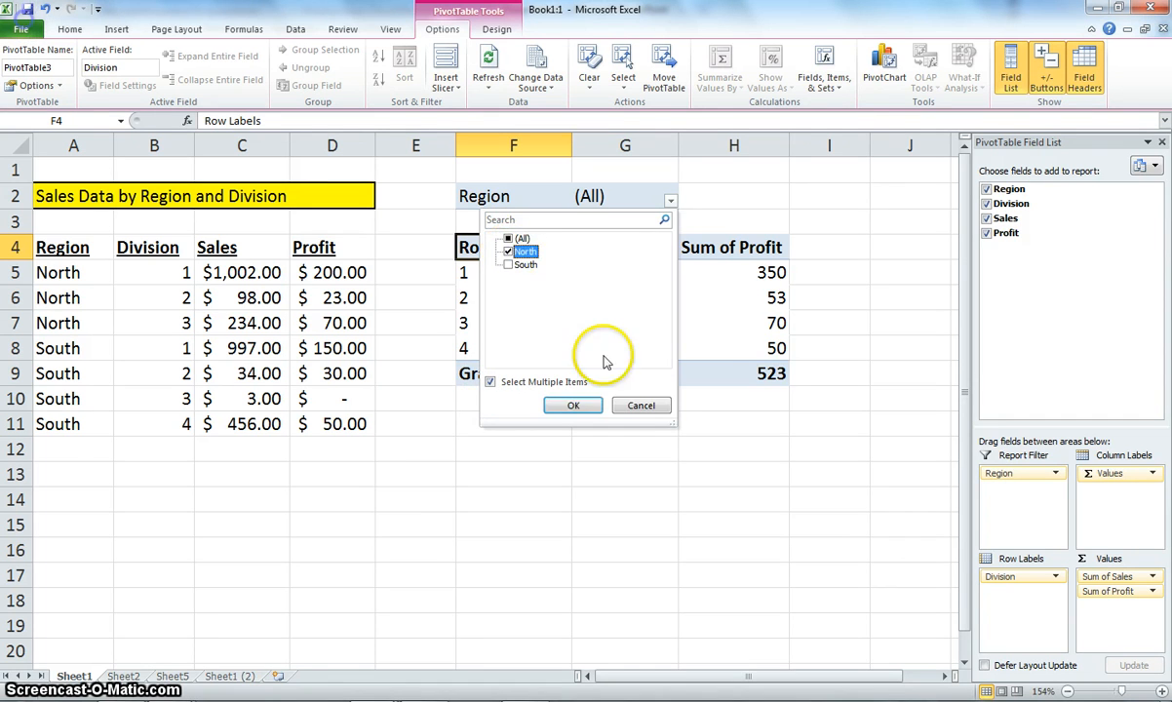
{"action": "left_click", "coordinate": [587, 406]}
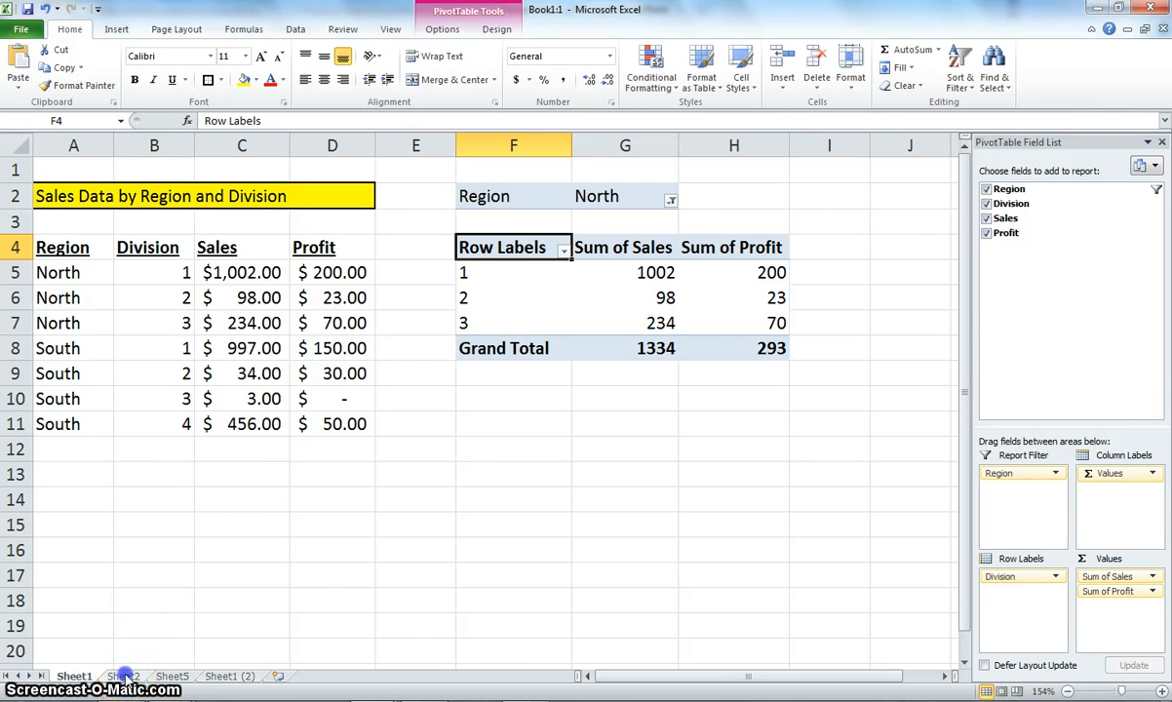
Step: On Sheet2, create a PivotTable from range B2:F31, placed on the existing worksheet at cell I5
{"action": "left_click", "coordinate": [124, 676]}
{"action": "left_click", "coordinate": [218, 333]}
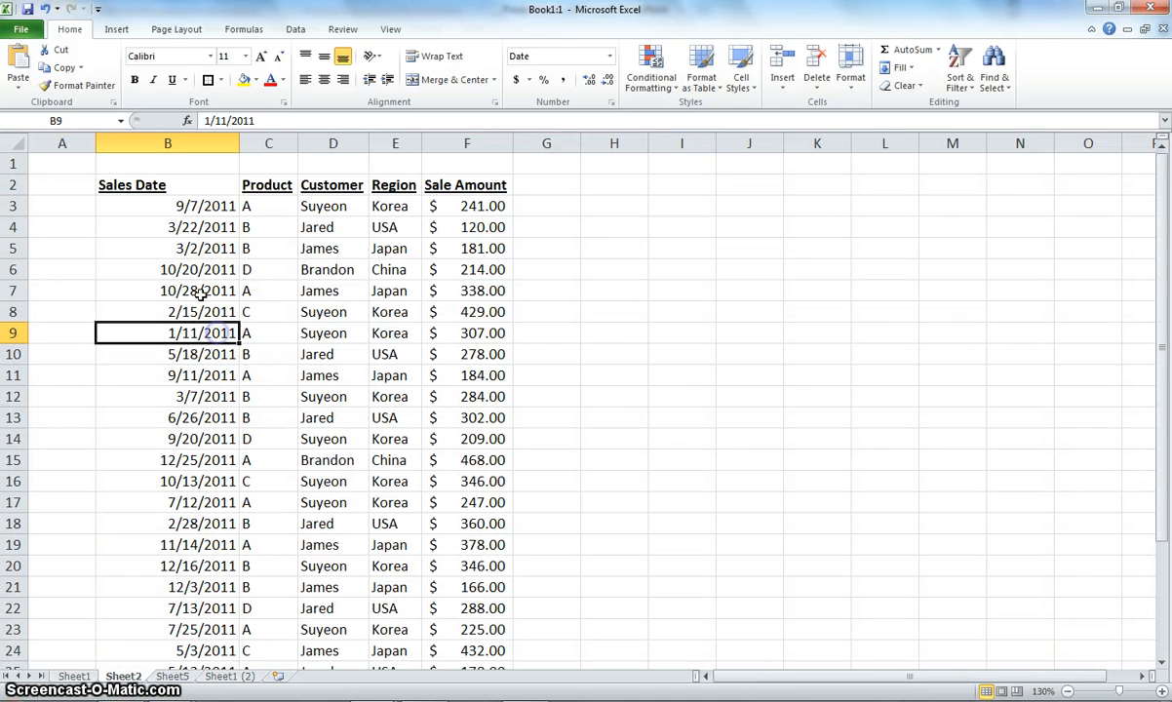
{"action": "left_click", "coordinate": [116, 28]}
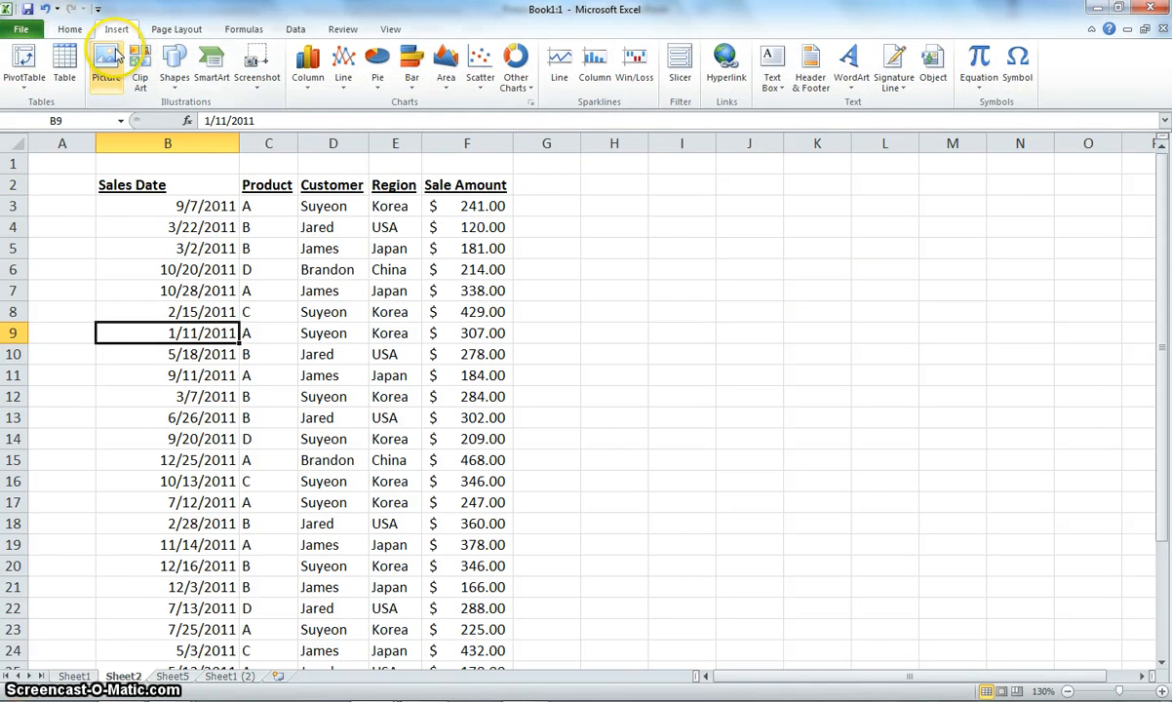
{"action": "left_click", "coordinate": [34, 77]}
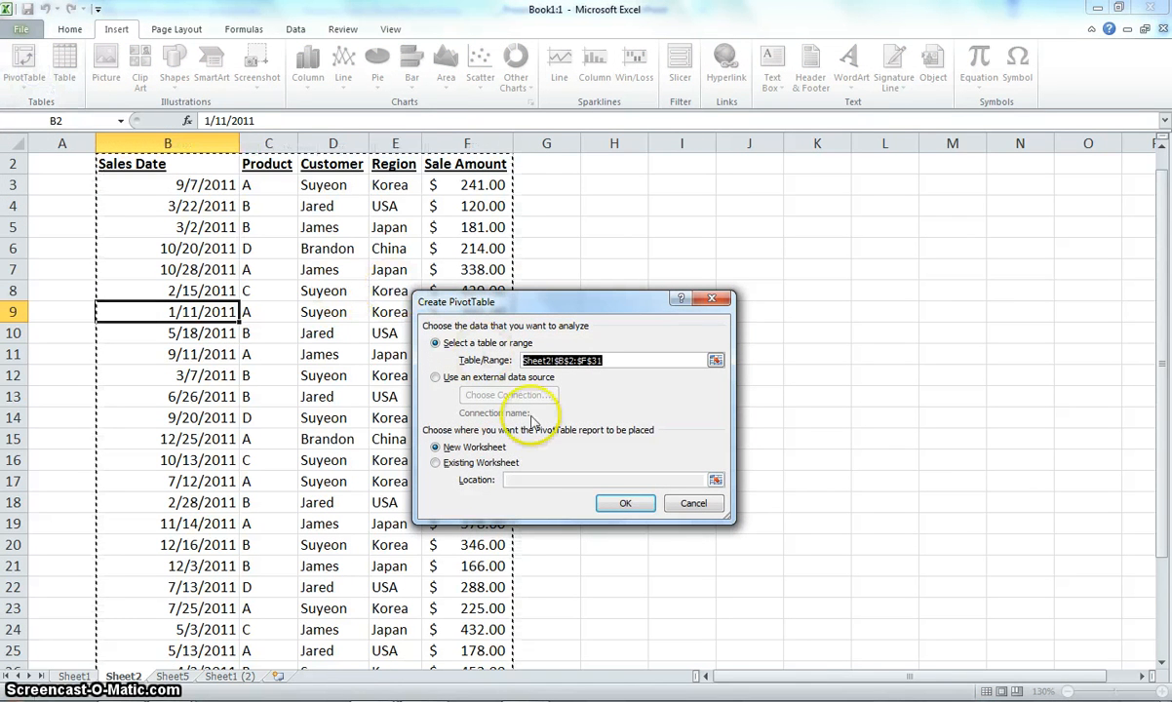
{"action": "left_click", "coordinate": [459, 467]}
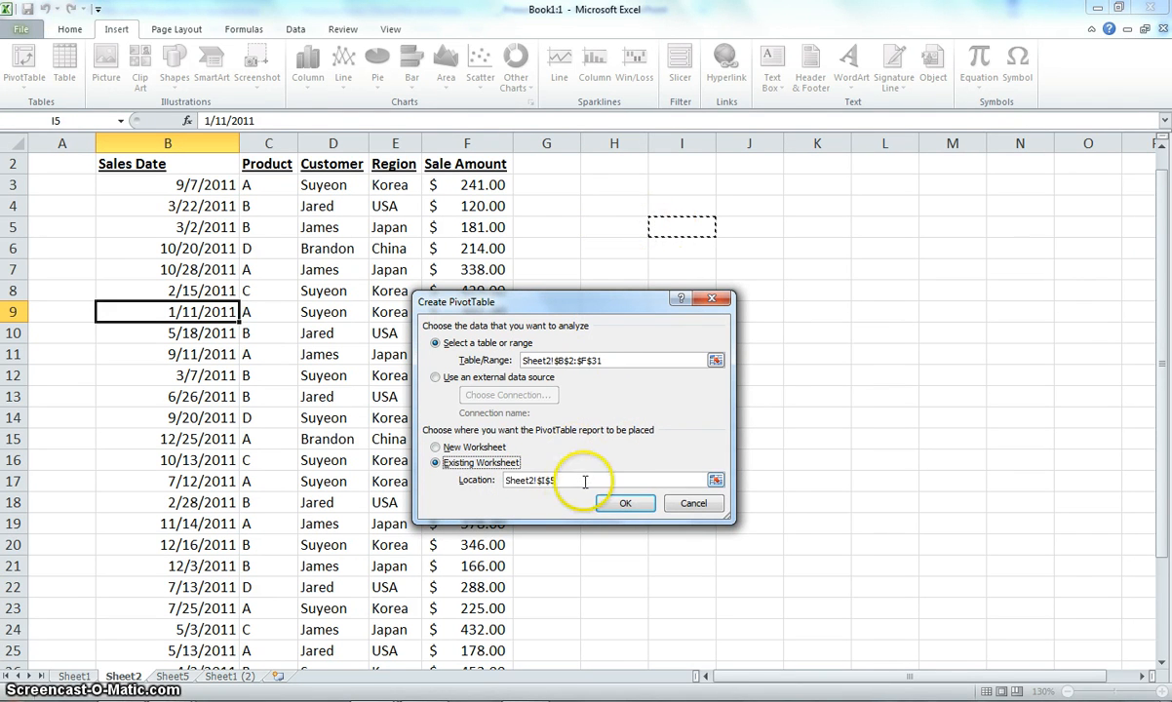
{"action": "left_click", "coordinate": [617, 502]}
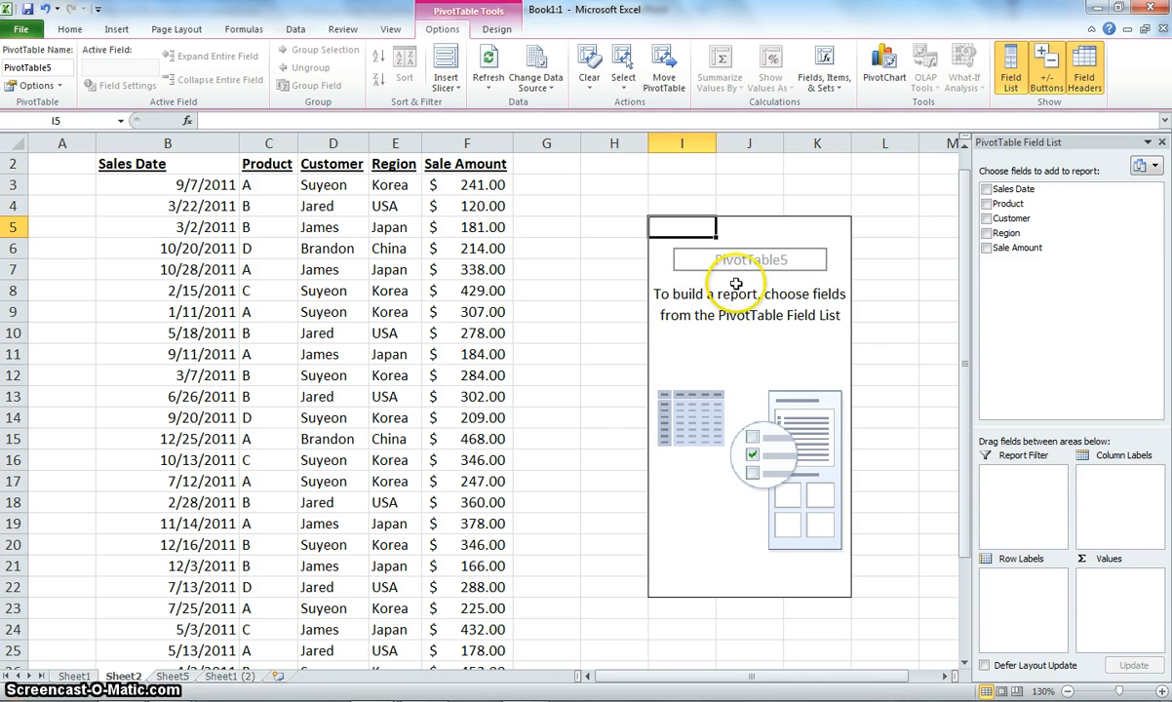
Step: Add Sale Amount as values and Sales Date as row labels to the Sheet2 PivotTable
{"action": "left_click", "coordinate": [946, 334]}
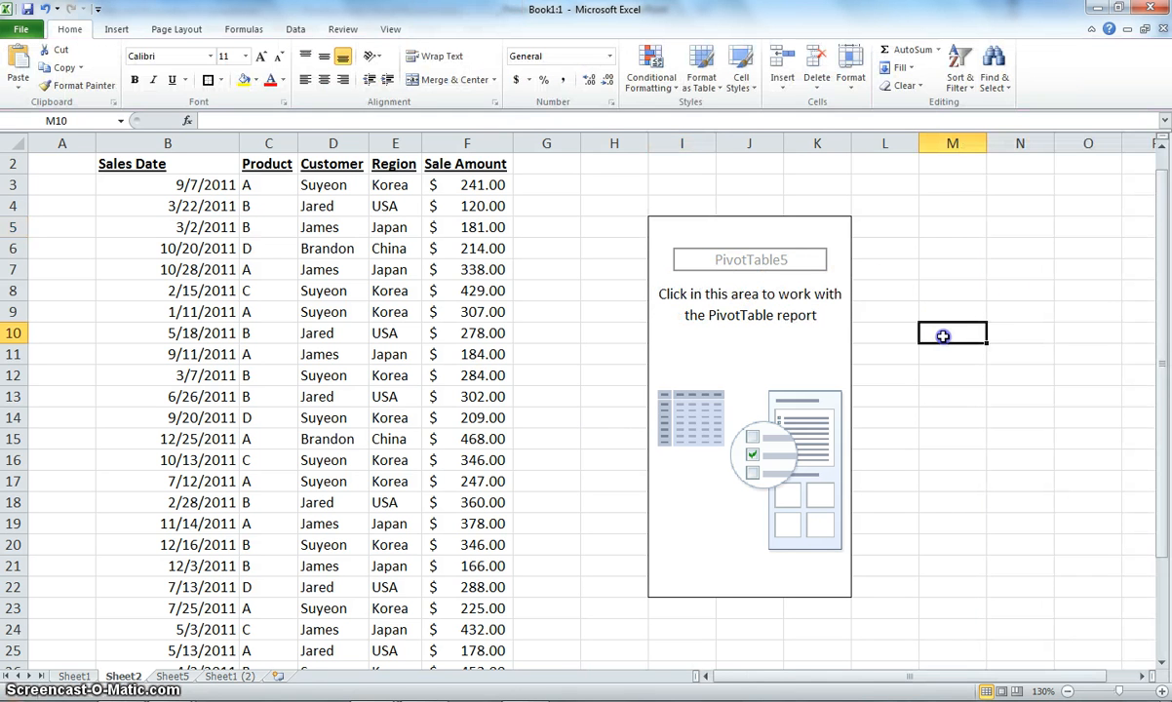
{"action": "left_click", "coordinate": [807, 333]}
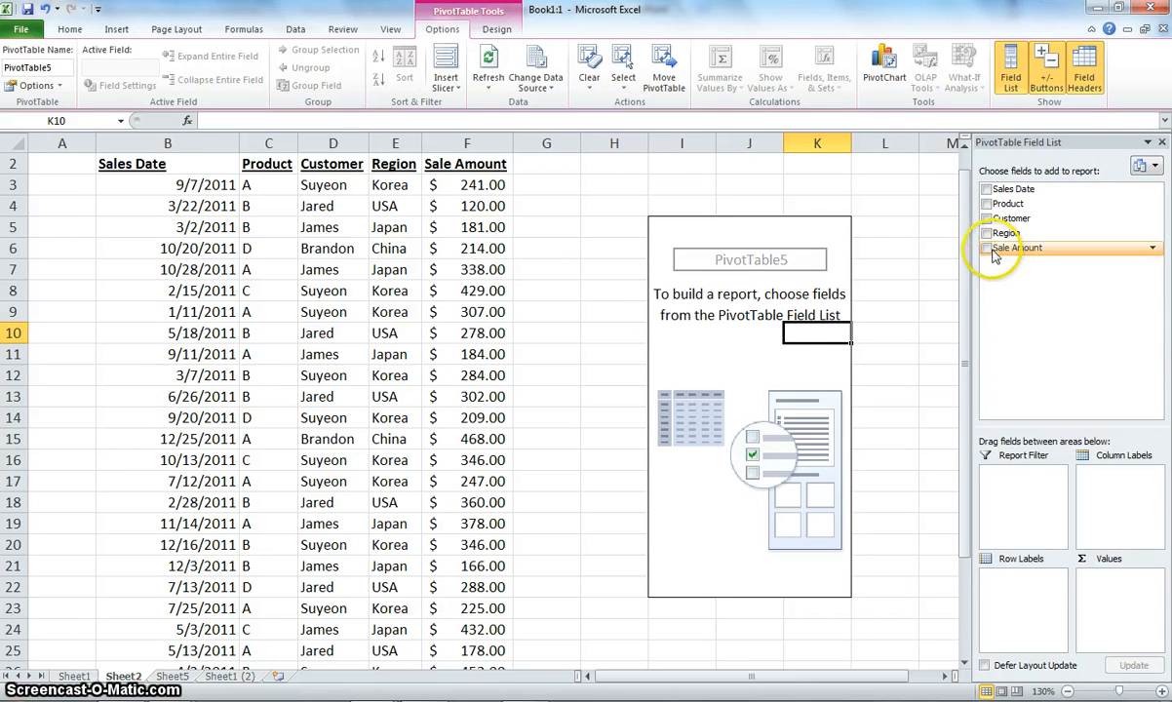
{"action": "left_click_drag", "start_coordinate": [995, 252], "coordinate": [1112, 590]}
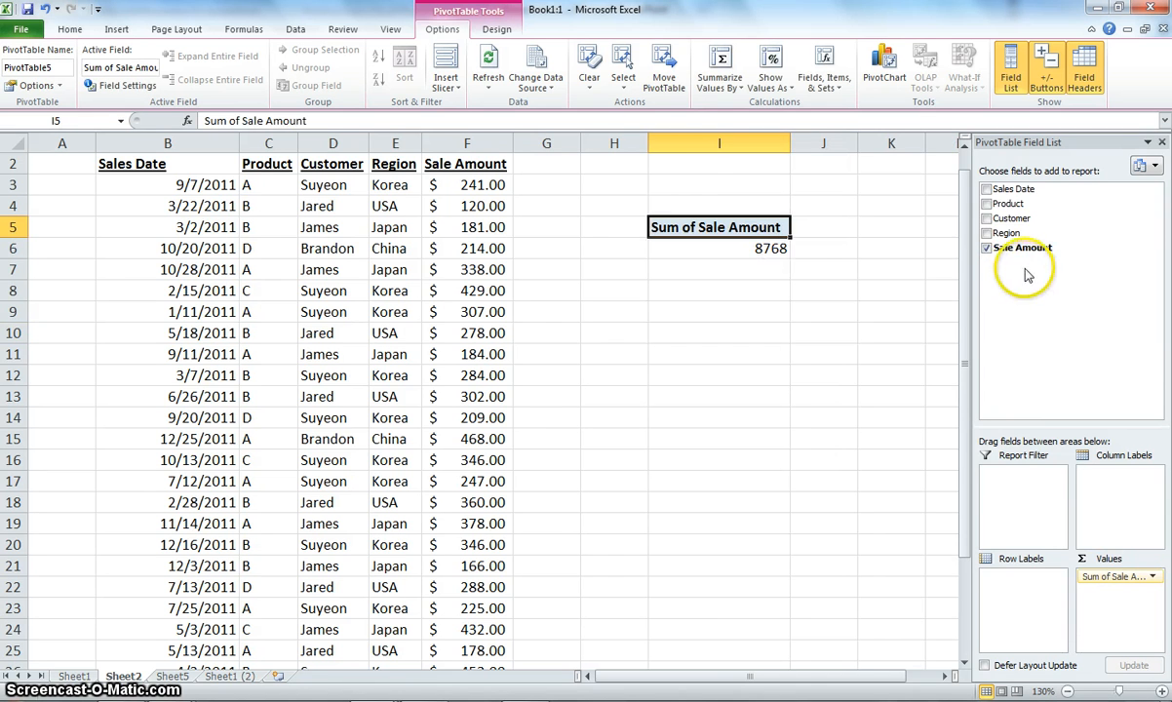
{"action": "left_click_drag", "start_coordinate": [1007, 189], "coordinate": [995, 571]}
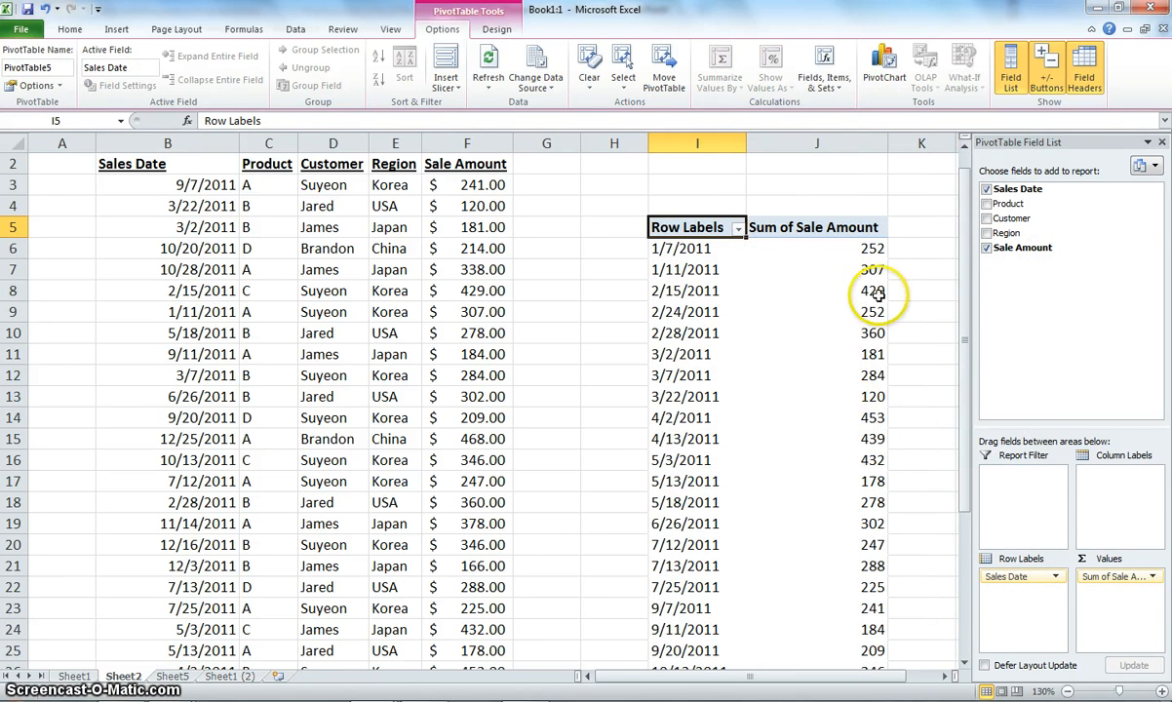
Step: Add Product, Customer and Region as report filters to the Sheet2 PivotTable
{"action": "left_click_drag", "start_coordinate": [964, 273], "coordinate": [973, 418]}
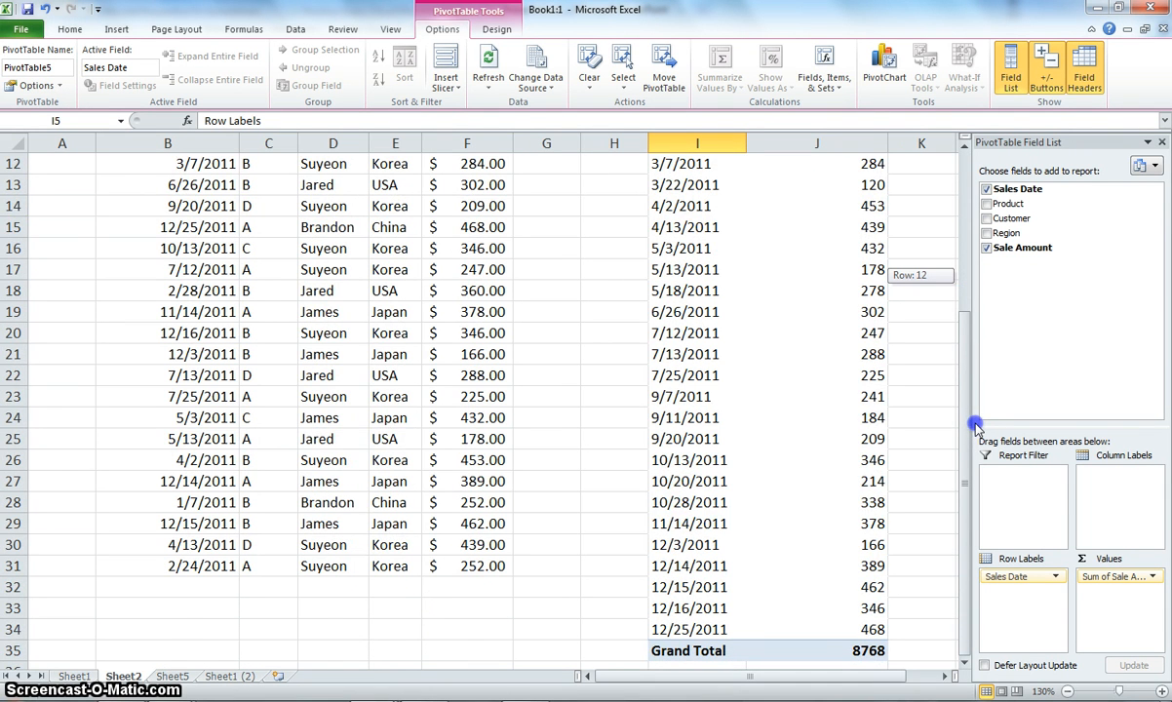
{"action": "left_click_drag", "start_coordinate": [973, 418], "coordinate": [966, 259]}
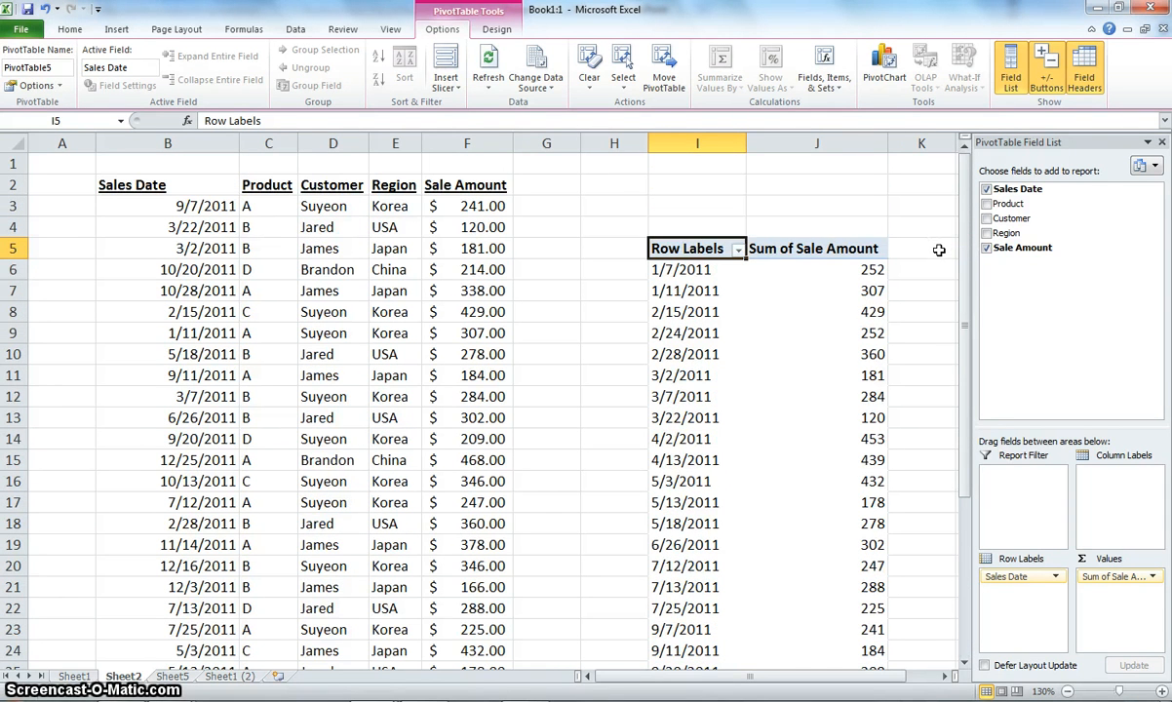
{"action": "left_click", "coordinate": [904, 249]}
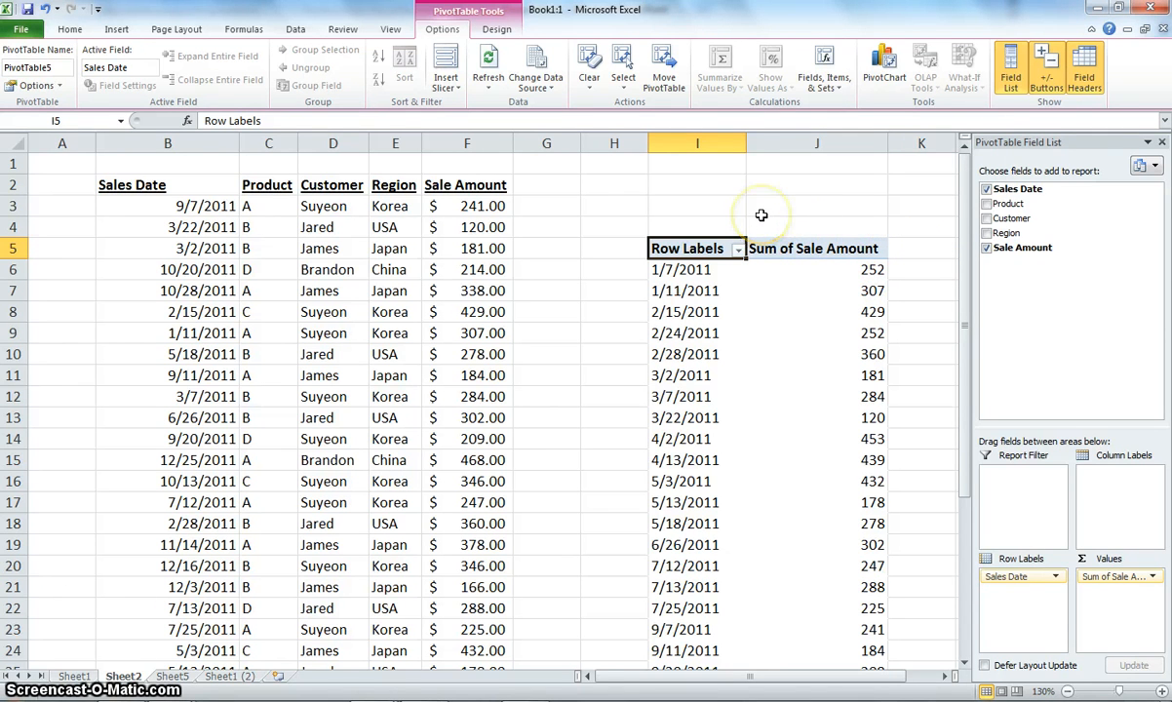
{"action": "left_click_drag", "start_coordinate": [990, 208], "coordinate": [961, 466]}
{"action": "left_click", "coordinate": [1015, 227]}
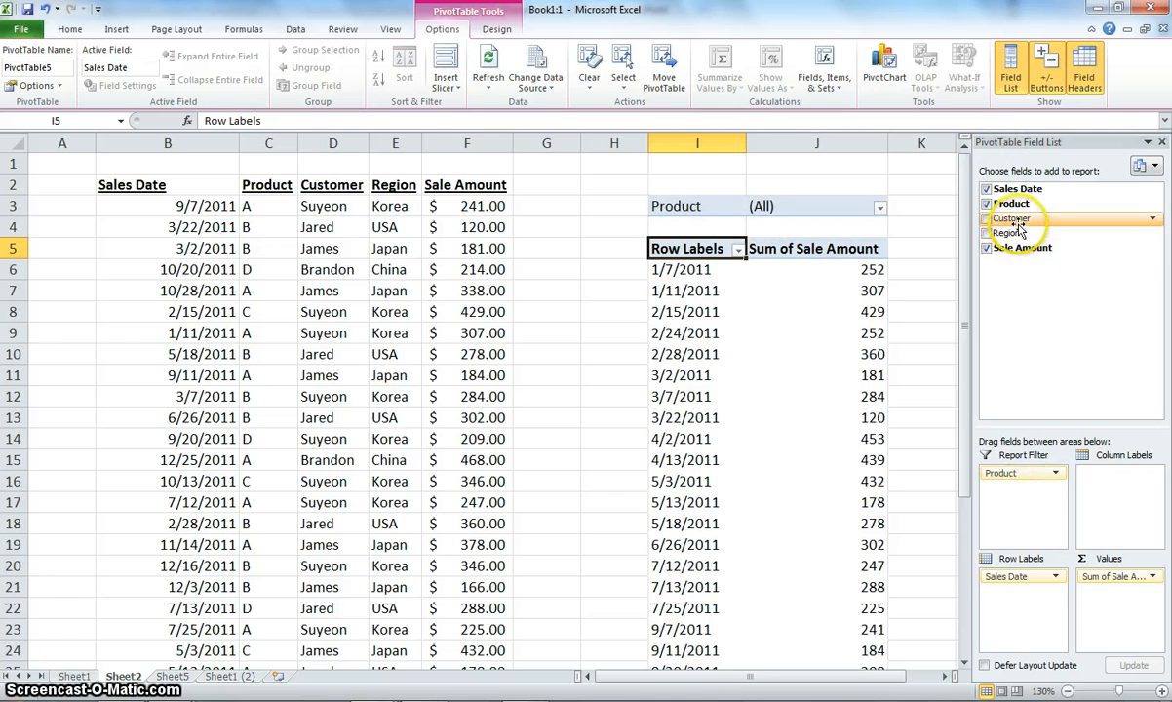
{"action": "left_click_drag", "start_coordinate": [1019, 227], "coordinate": [1015, 461]}
{"action": "left_click", "coordinate": [1010, 235]}
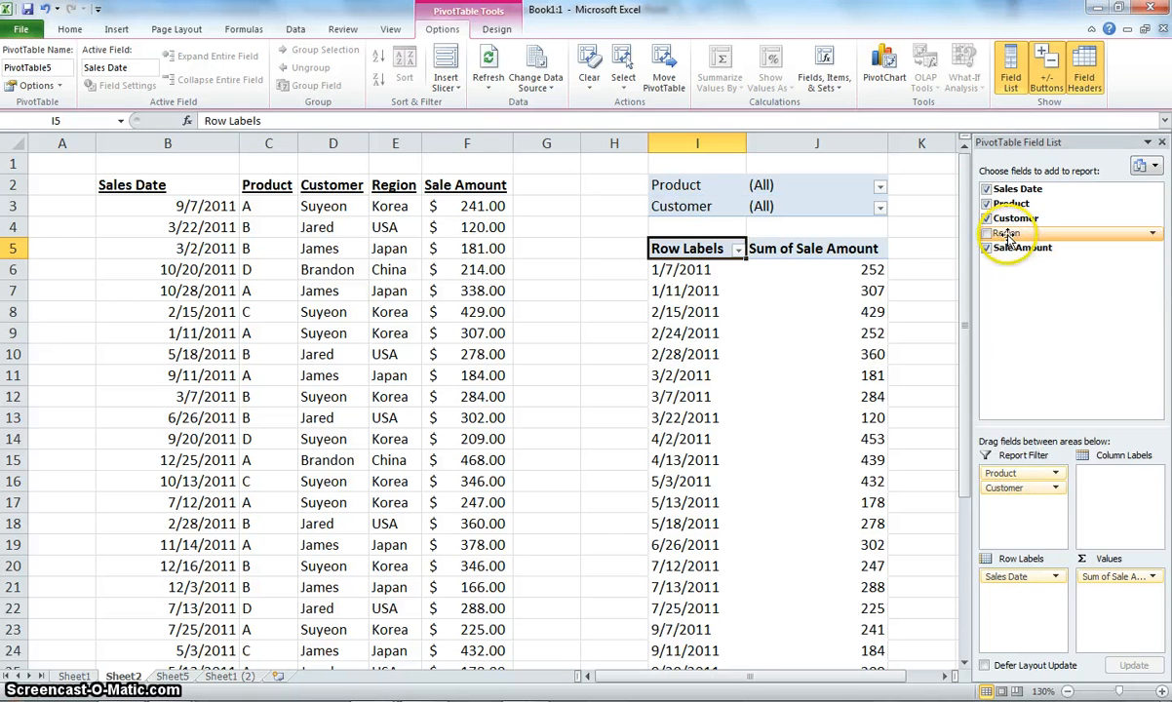
{"action": "left_click_drag", "start_coordinate": [1010, 235], "coordinate": [958, 476]}
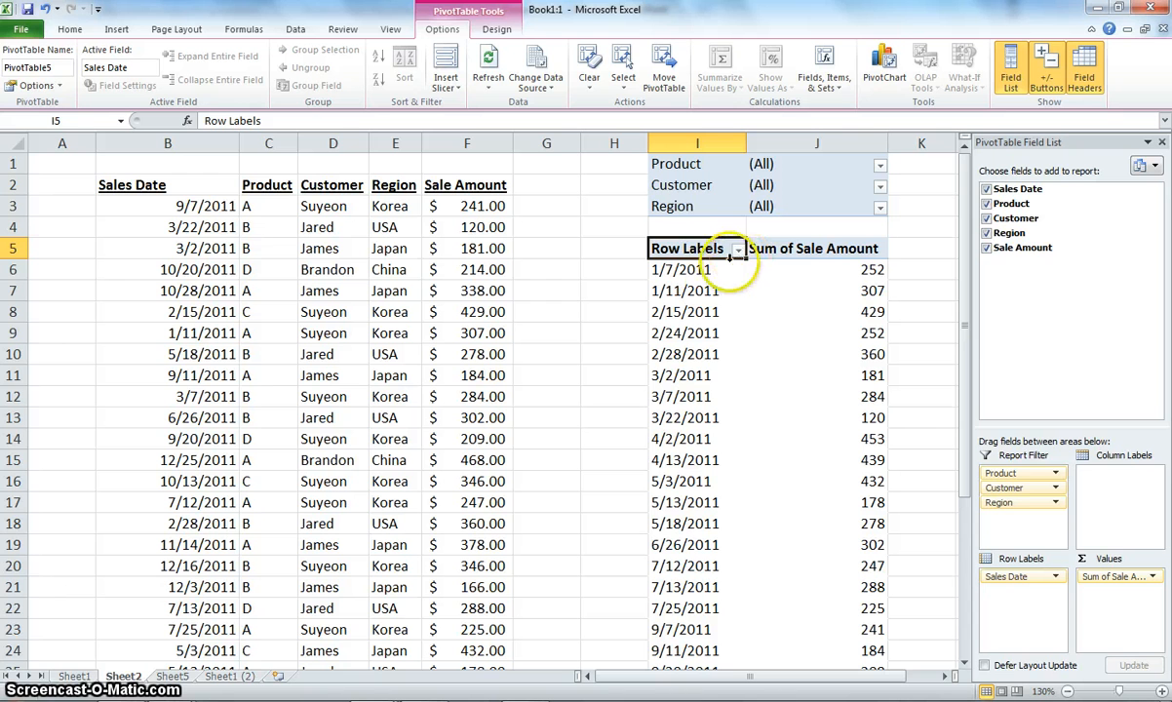
Step: Group the Sales Date row labels of the Sheet2 PivotTable by quarters only
{"action": "left_click", "coordinate": [701, 272]}
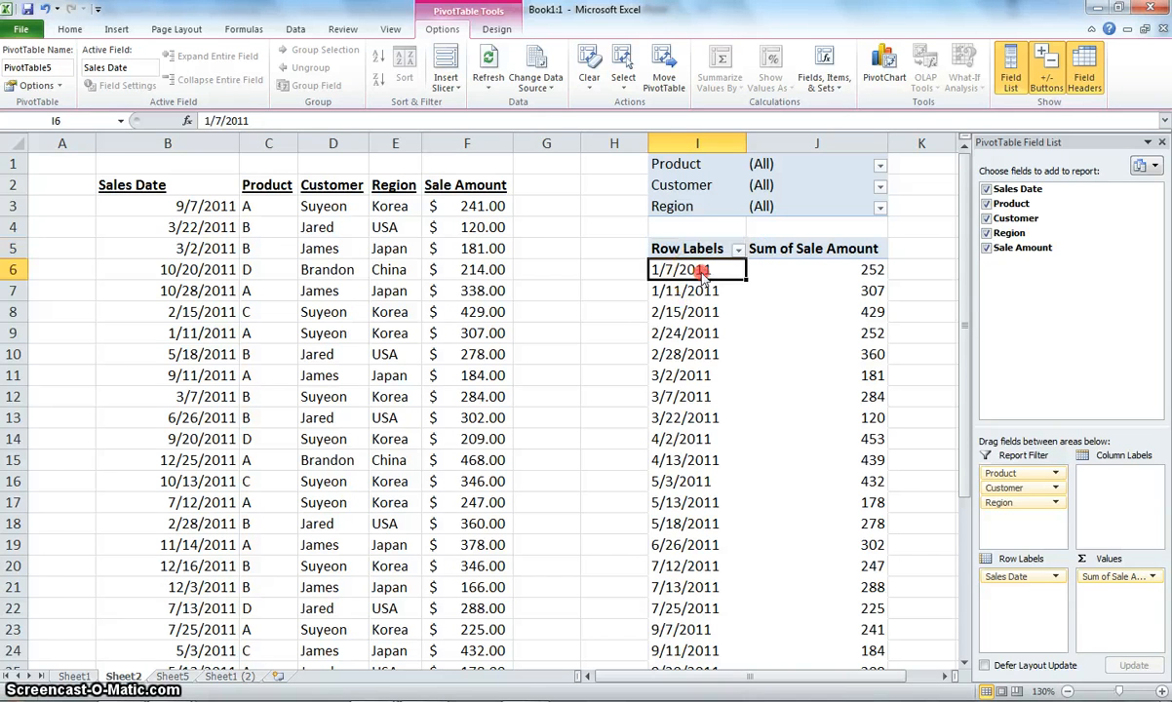
{"action": "right_click", "coordinate": [703, 275]}
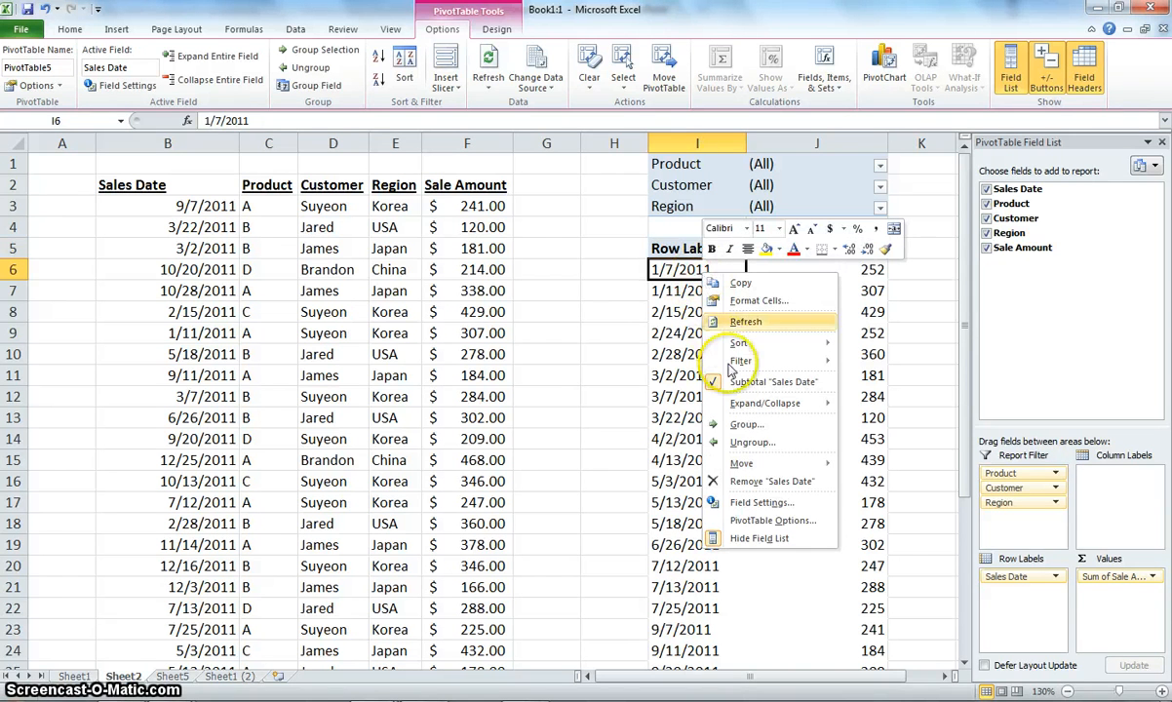
{"action": "left_click", "coordinate": [742, 425]}
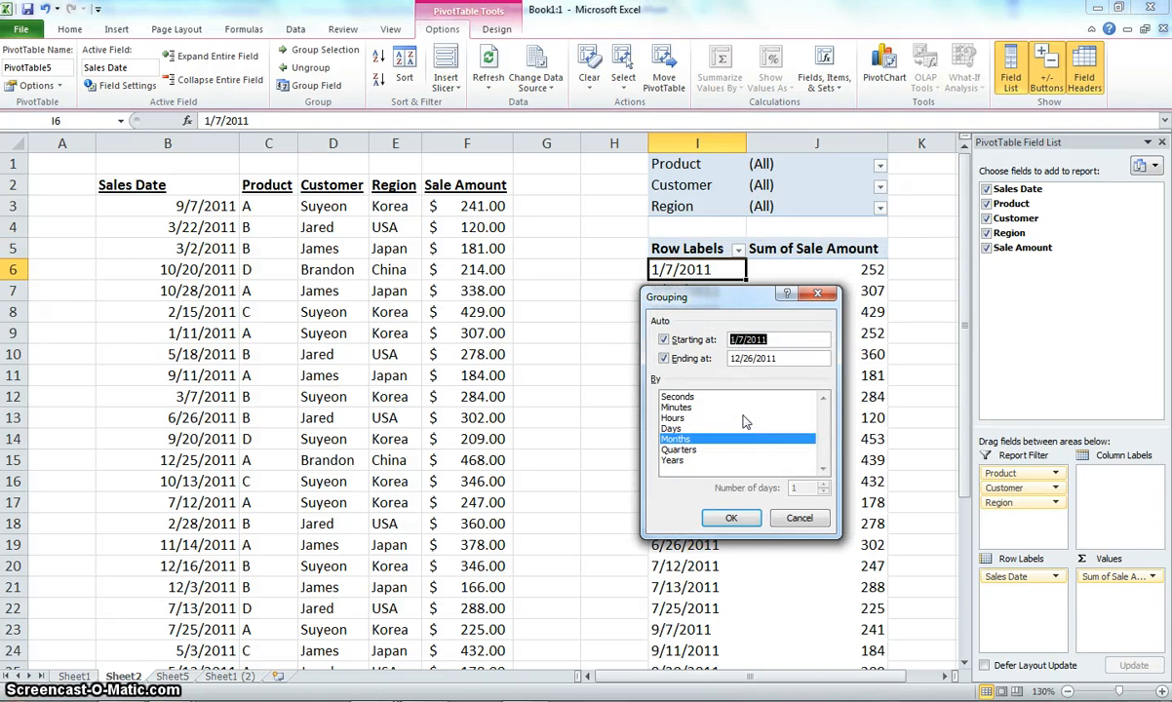
{"action": "left_click", "coordinate": [692, 450]}
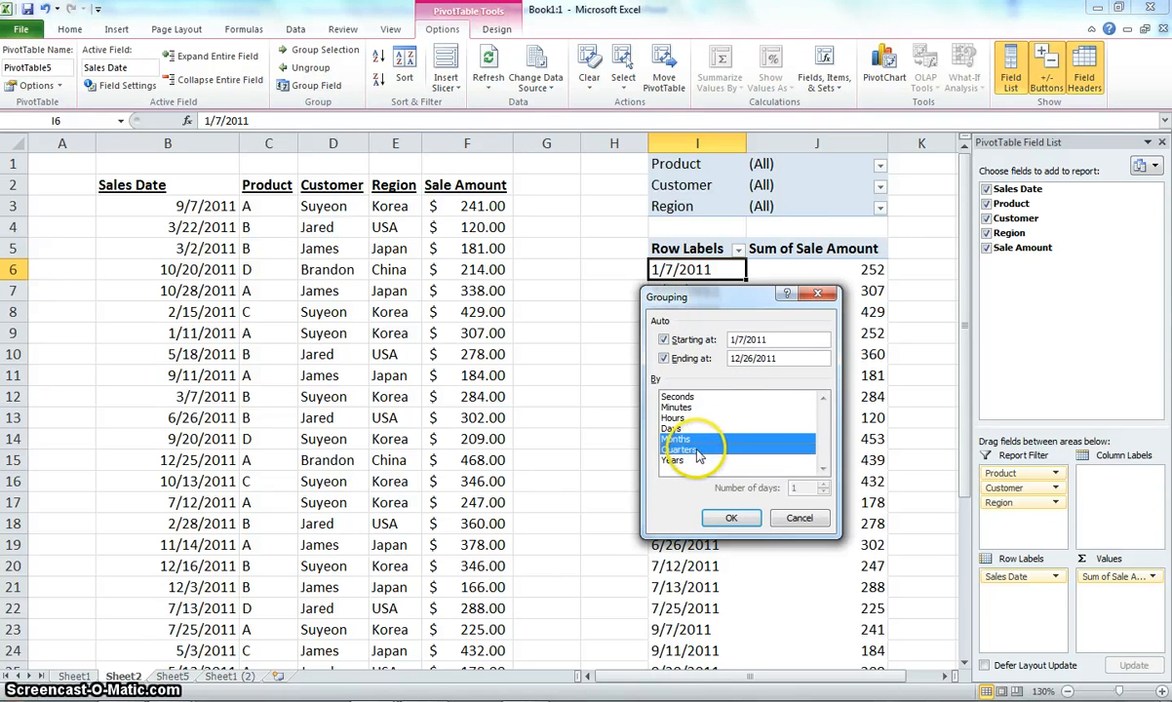
{"action": "left_click", "coordinate": [727, 517]}
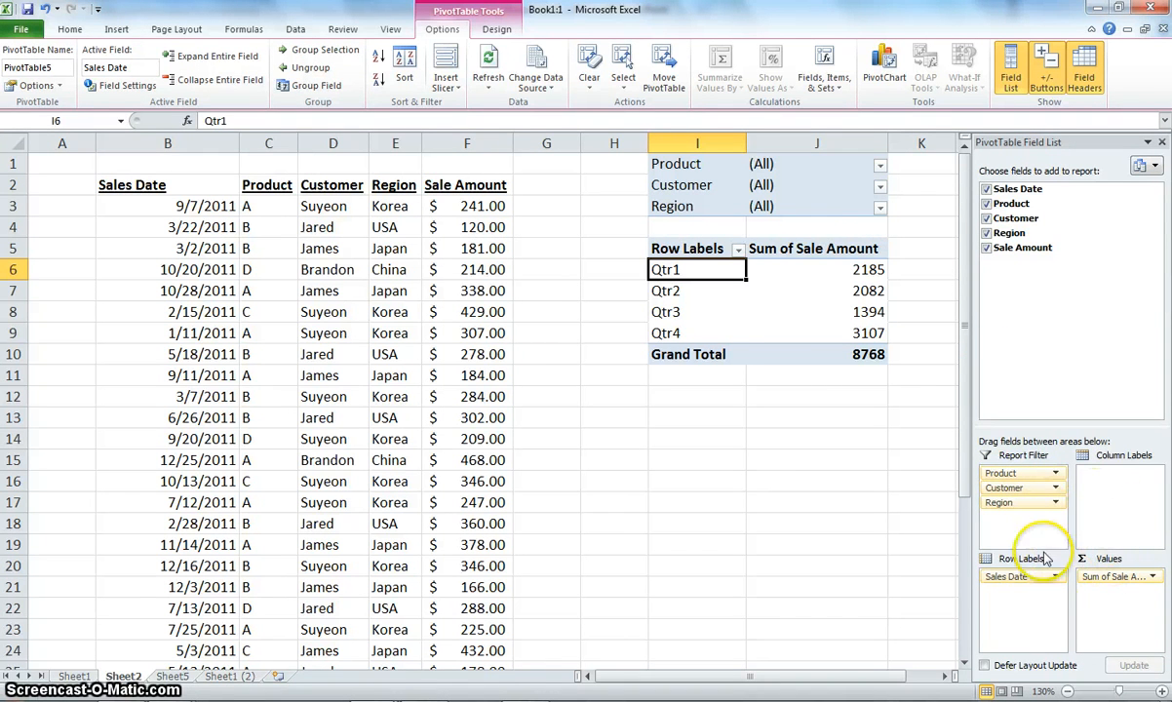
Step: Filter the Sheet2 PivotTable's Region report filter to Japan
{"action": "left_click", "coordinate": [881, 209]}
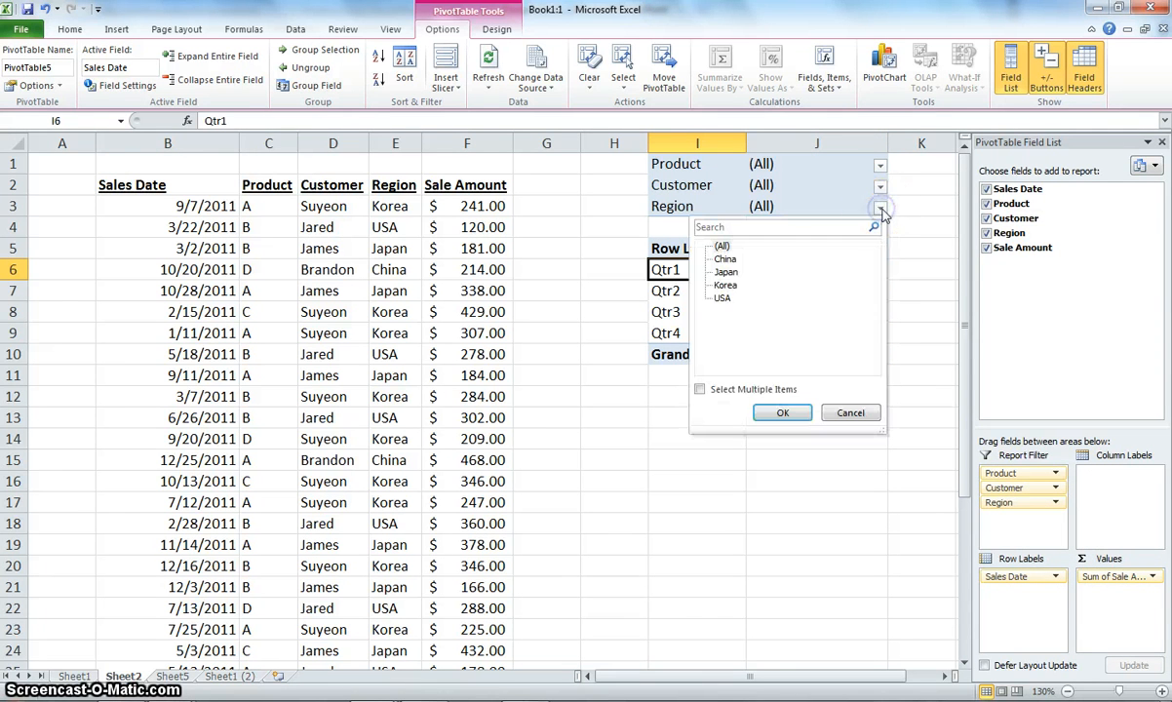
{"action": "left_click", "coordinate": [734, 272]}
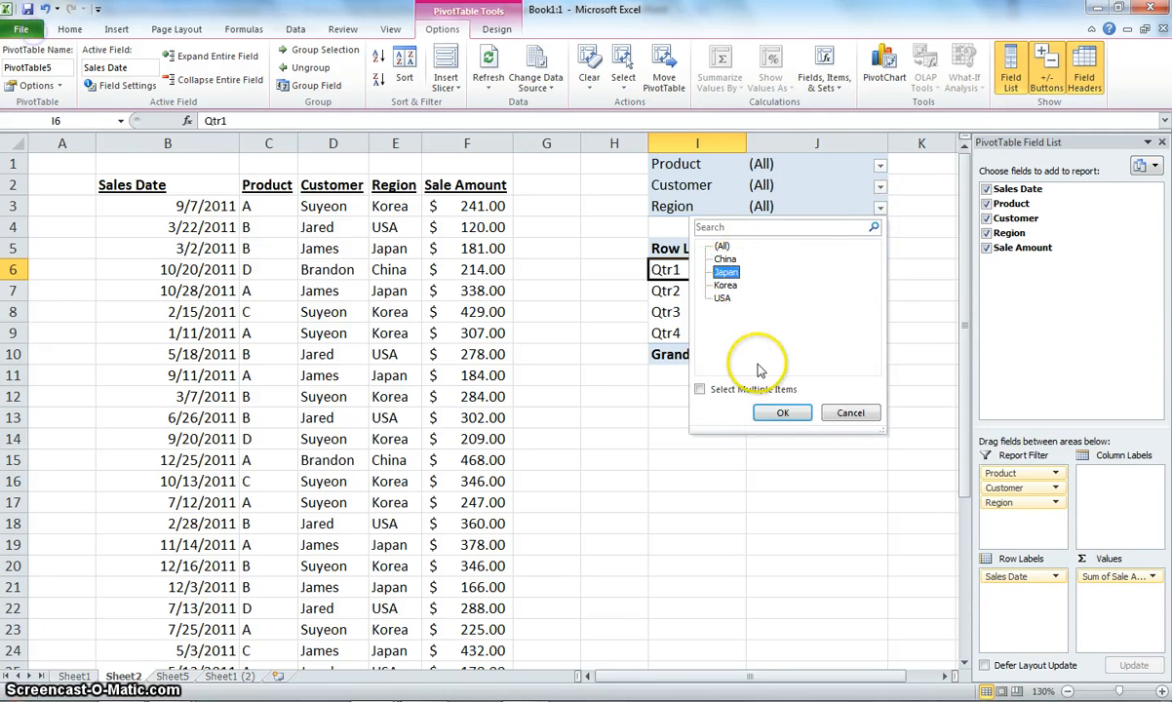
{"action": "left_click", "coordinate": [780, 413]}
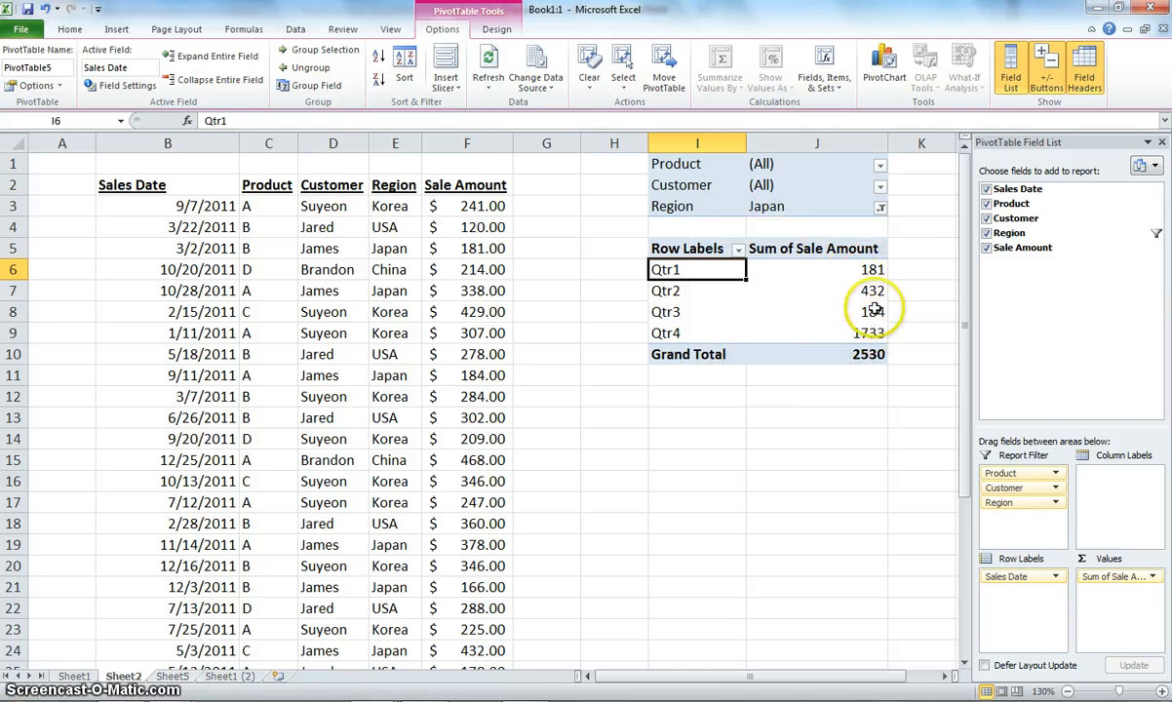
Step: Reset the Sheet2 PivotTable's Region report filter to (All)
{"action": "left_click", "coordinate": [880, 208]}
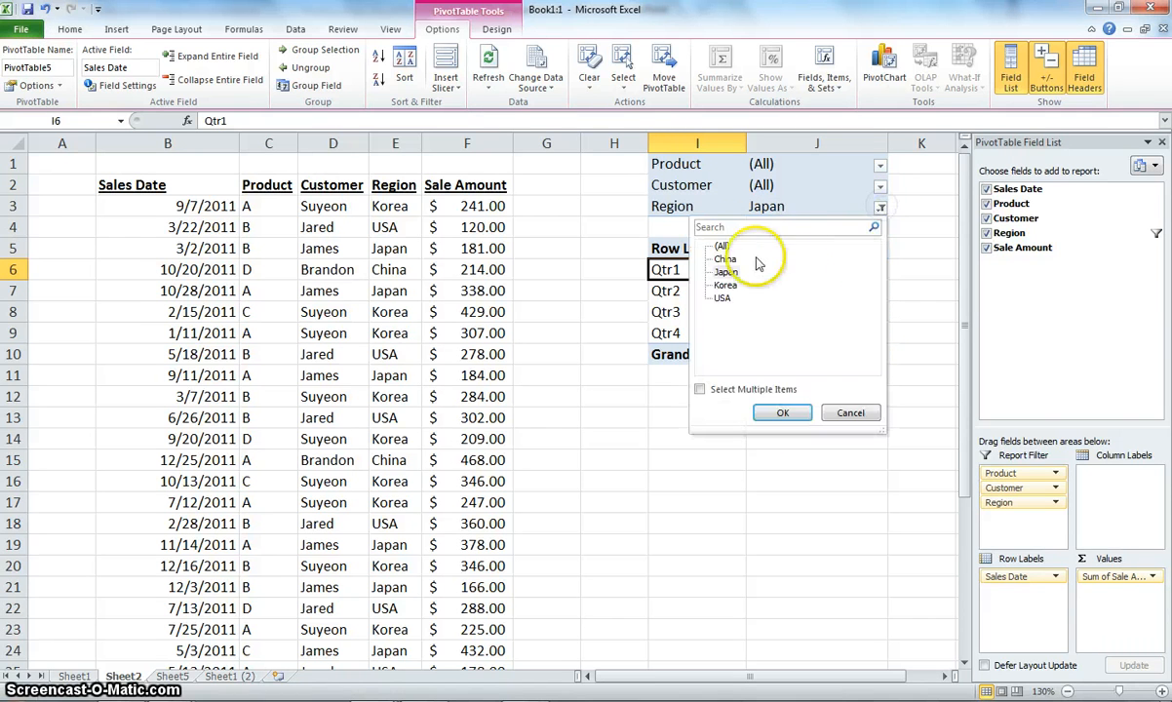
{"action": "left_click", "coordinate": [722, 245]}
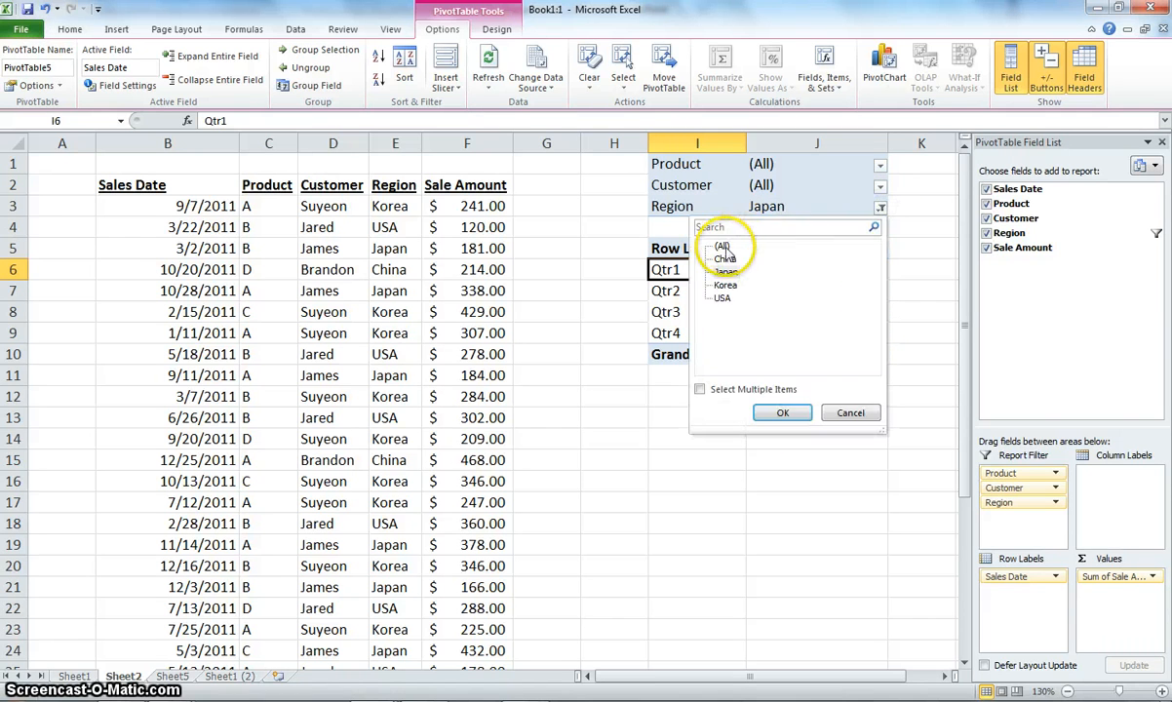
{"action": "left_click", "coordinate": [781, 416]}
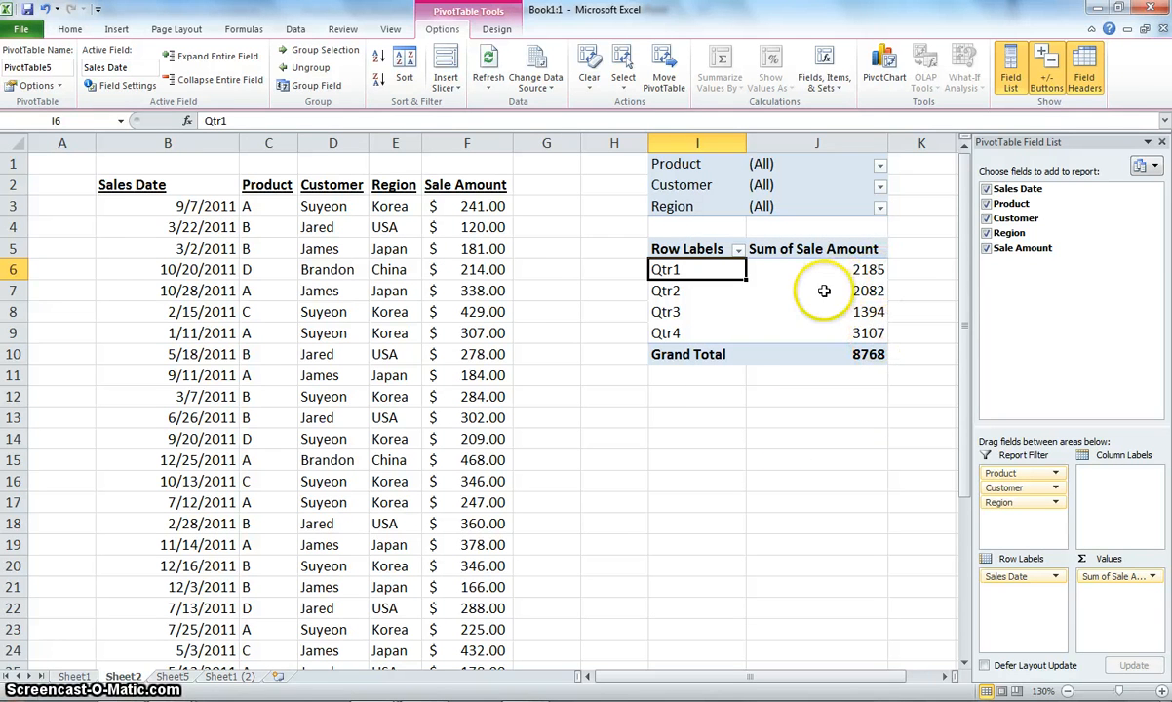
Step: Regroup the Sheet2 PivotTable's sales dates by both days and quarters
{"action": "mouse_move", "coordinate": [786, 293]}
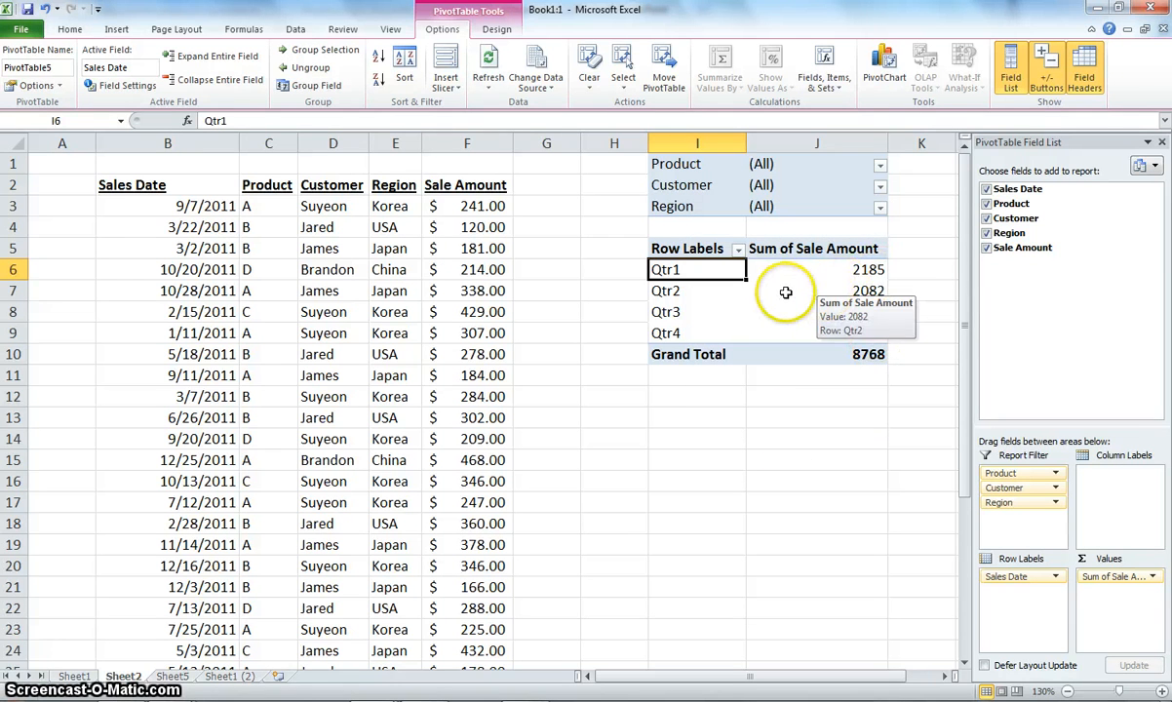
{"action": "right_click", "coordinate": [675, 275]}
{"action": "left_click", "coordinate": [703, 431]}
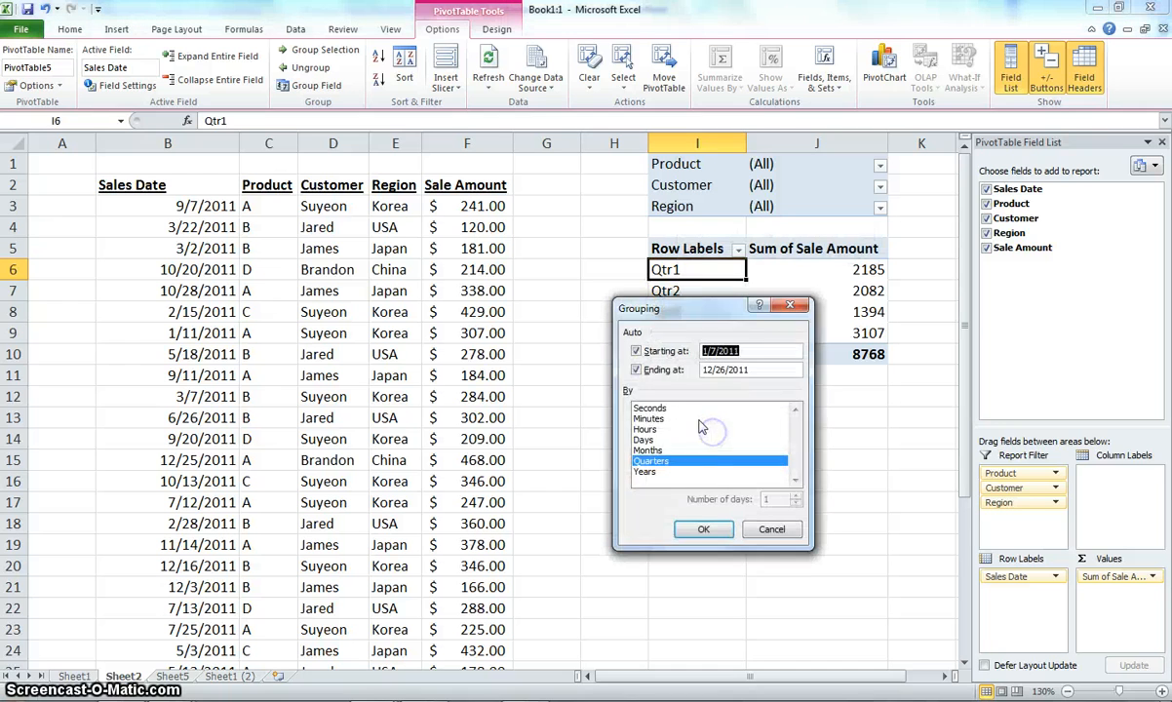
{"action": "left_click", "coordinate": [648, 441]}
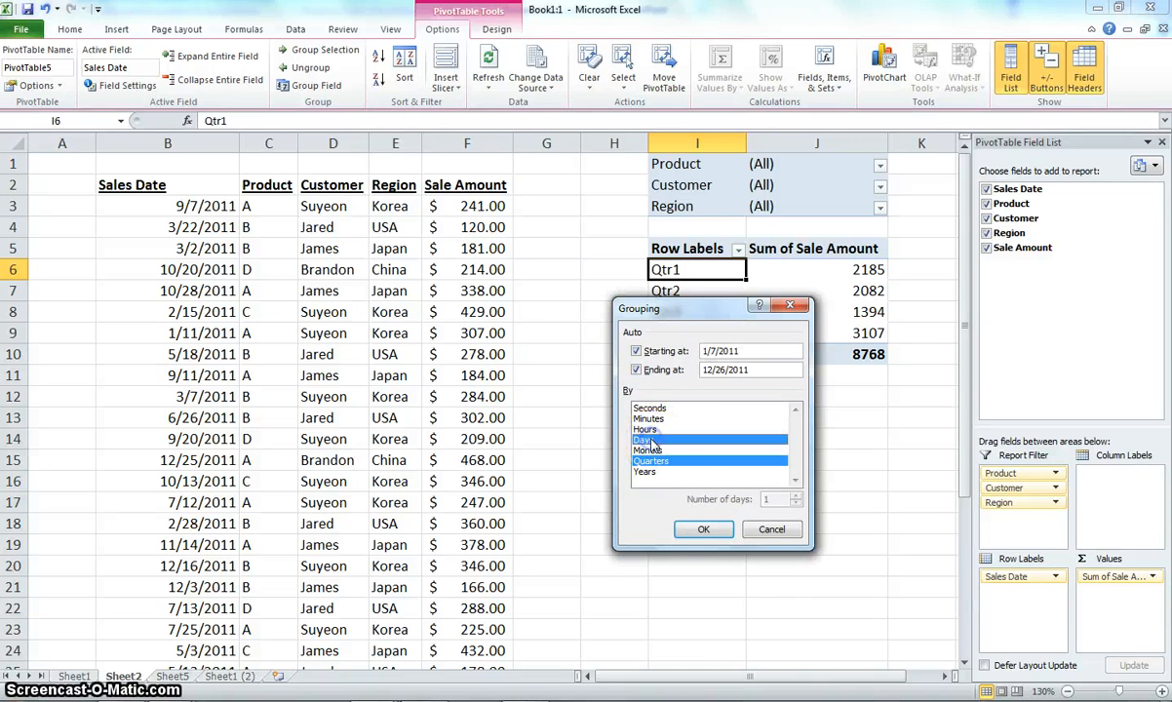
{"action": "left_click", "coordinate": [699, 527]}
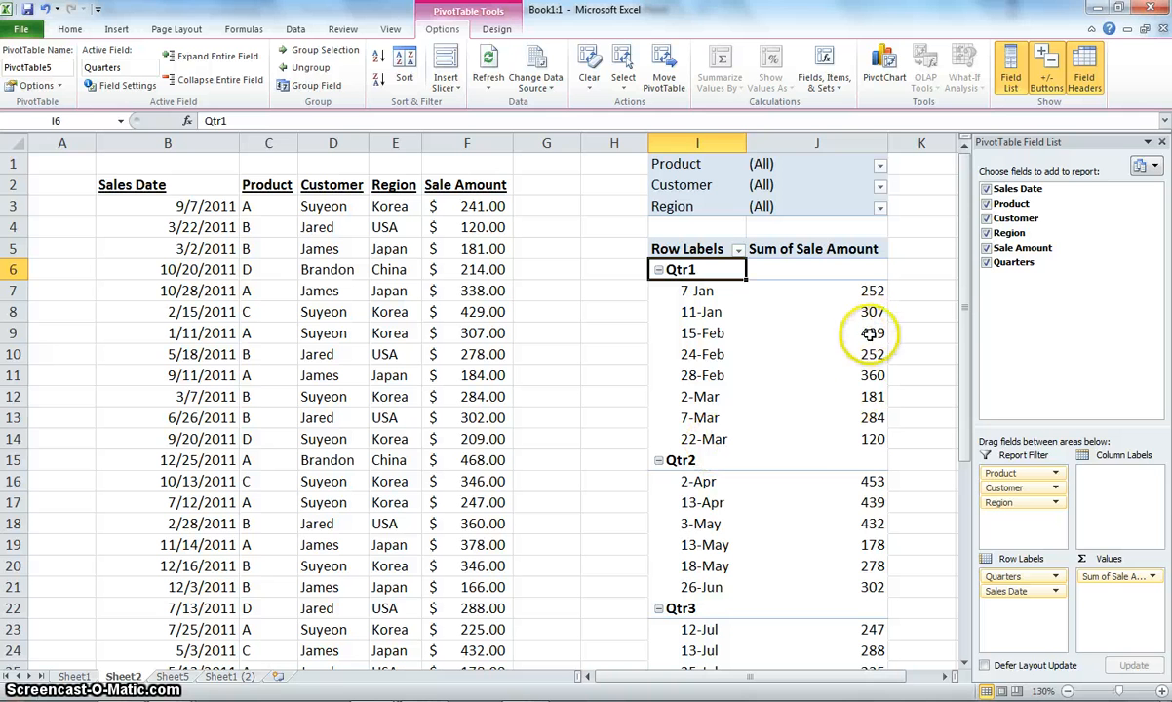
{"action": "left_click_drag", "start_coordinate": [963, 381], "coordinate": [959, 496]}
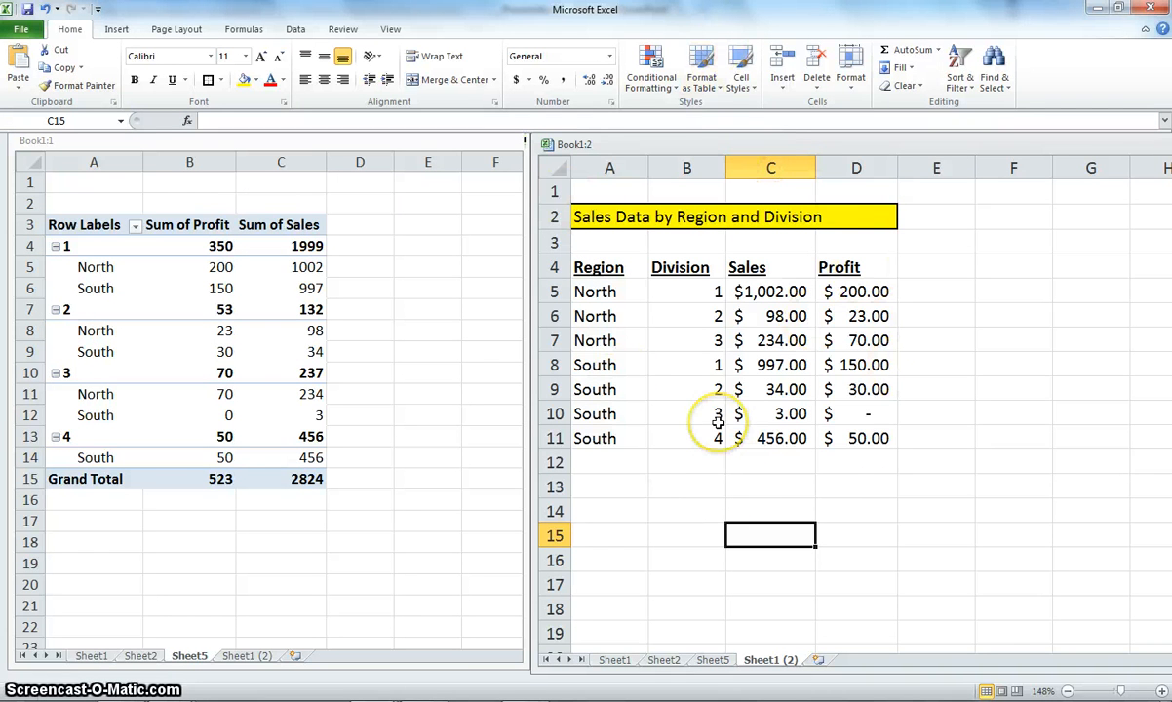
Step: In the Sheet1 (2) source data, set the Sales value for North, Division 2 in cell C6 to 15
{"action": "left_click", "coordinate": [771, 365]}
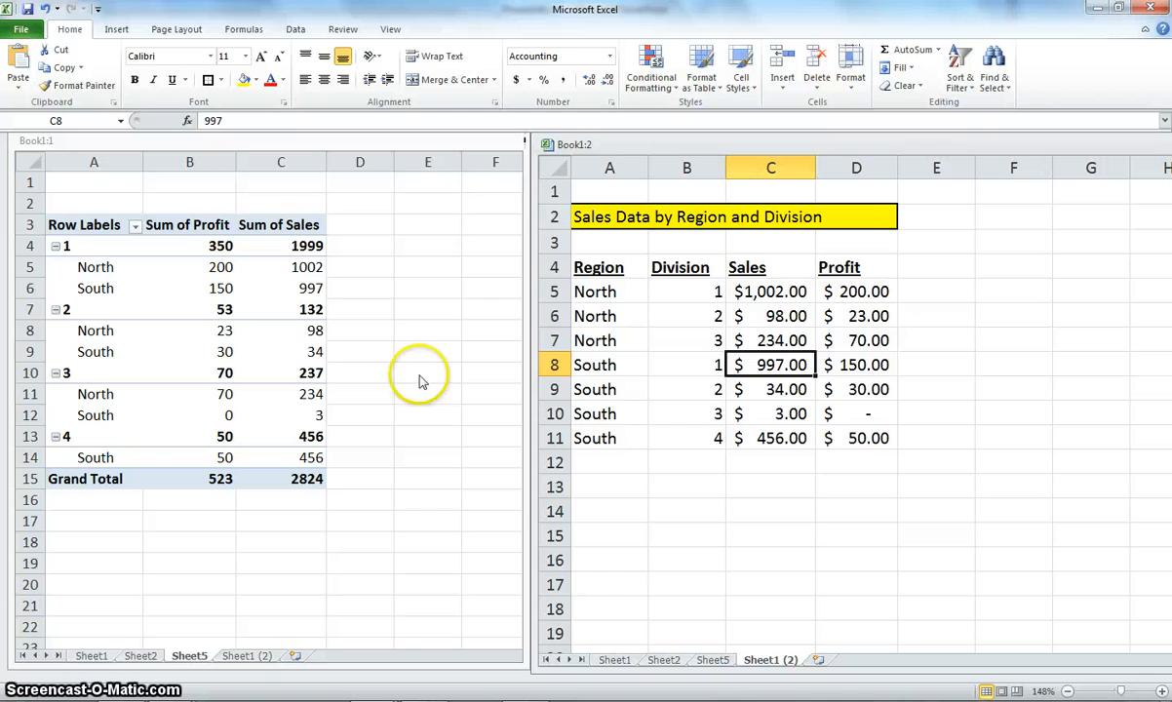
{"action": "left_click", "coordinate": [795, 341]}
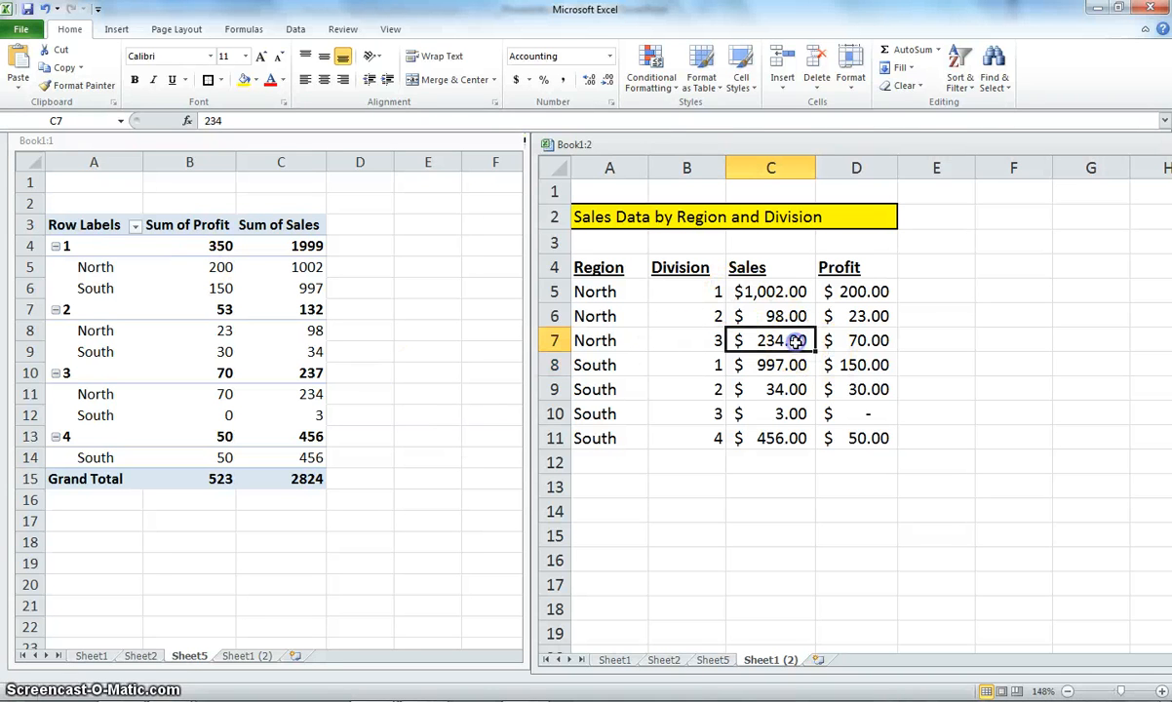
{"action": "left_click", "coordinate": [769, 313]}
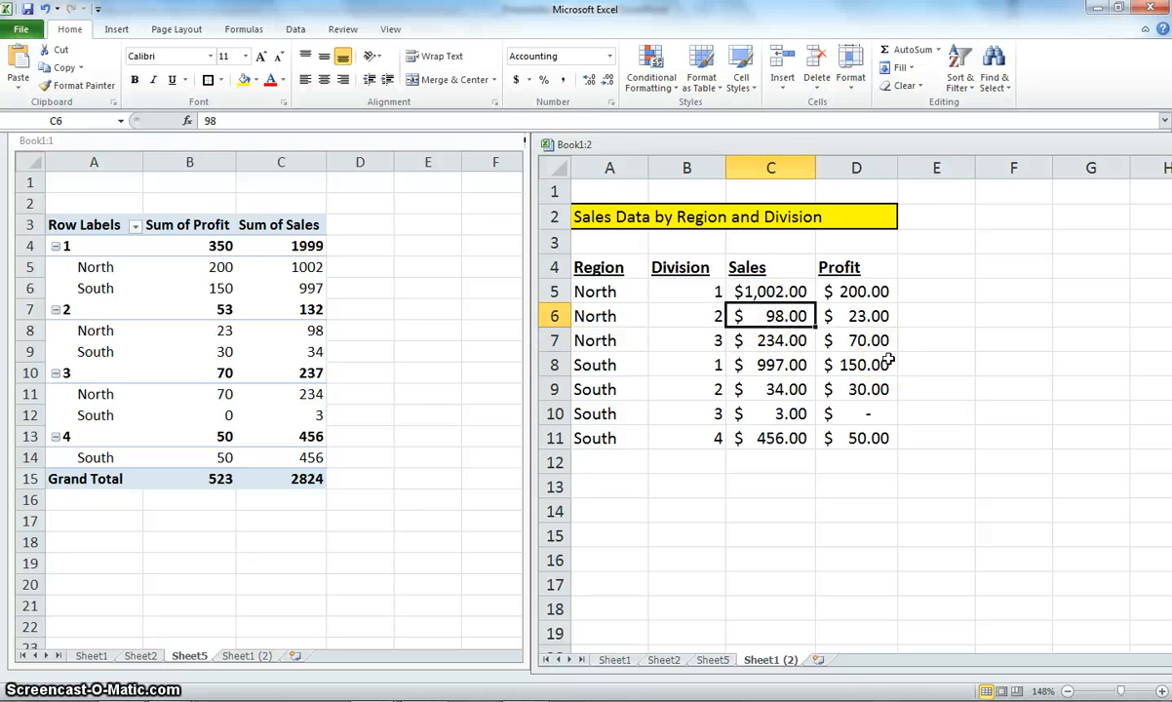
{"action": "type", "text": "15"}
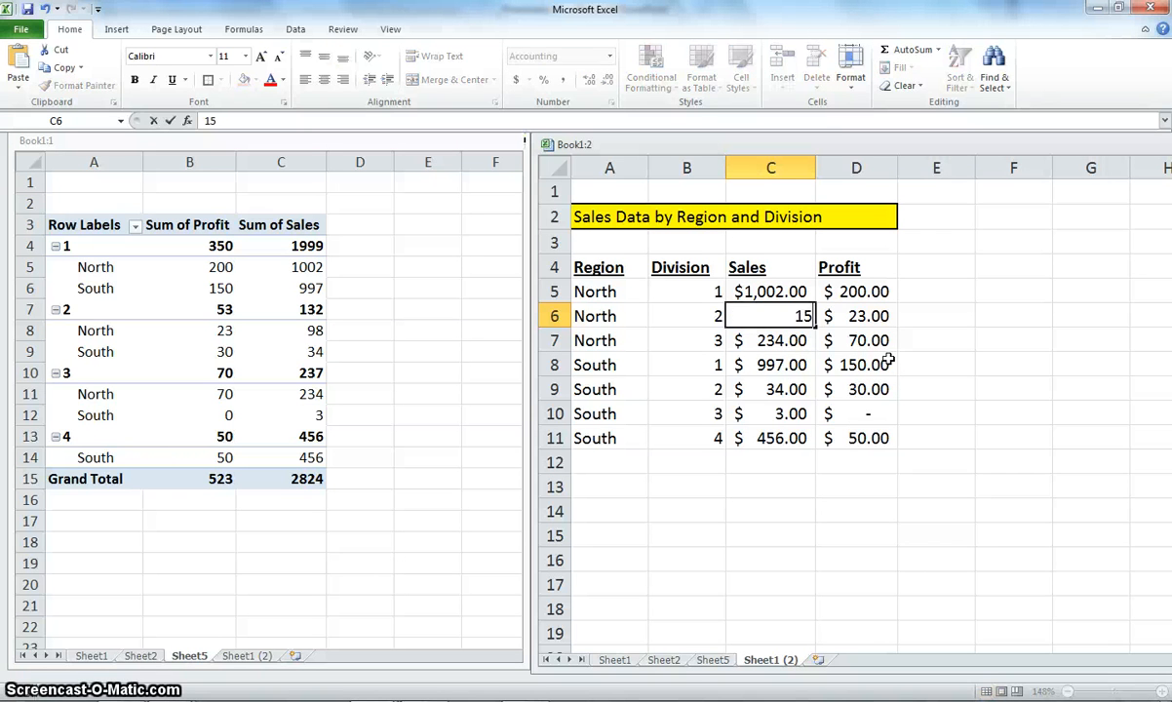
{"action": "key", "text": "Return"}
{"action": "key", "text": "Up"}
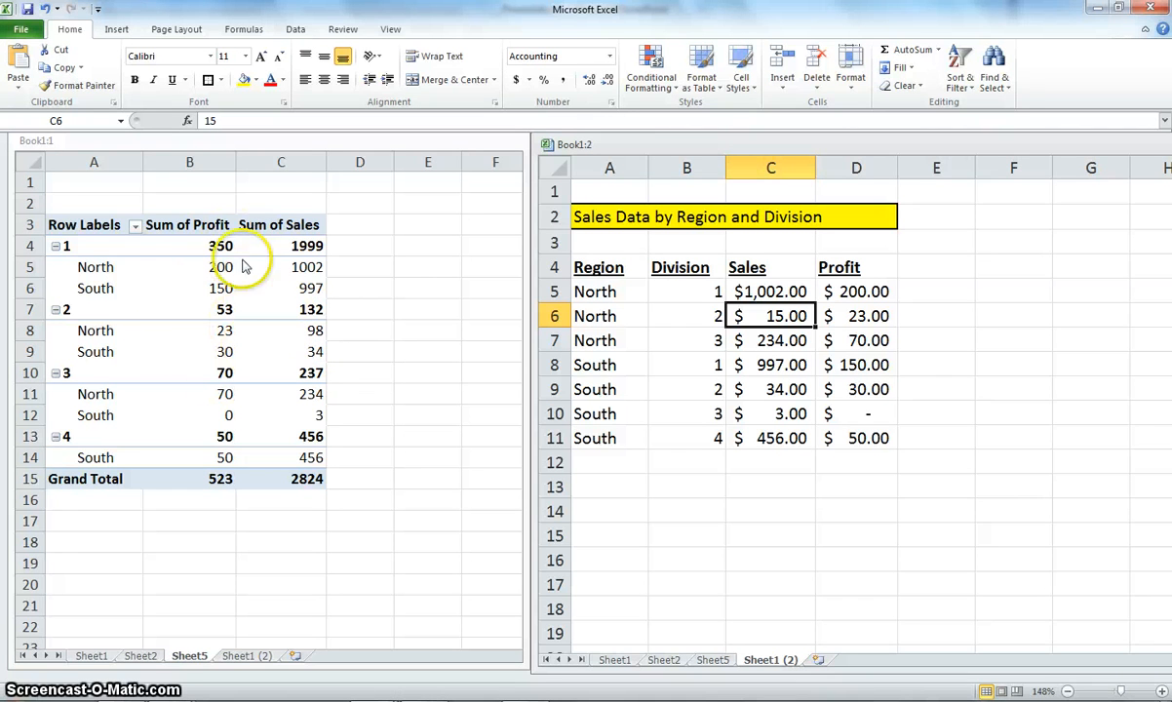
Step: Refresh the Sheet5 PivotTable so it picks up the edited North, Division 2 sales figure
{"action": "left_click", "coordinate": [277, 335]}
{"action": "left_click", "coordinate": [284, 334]}
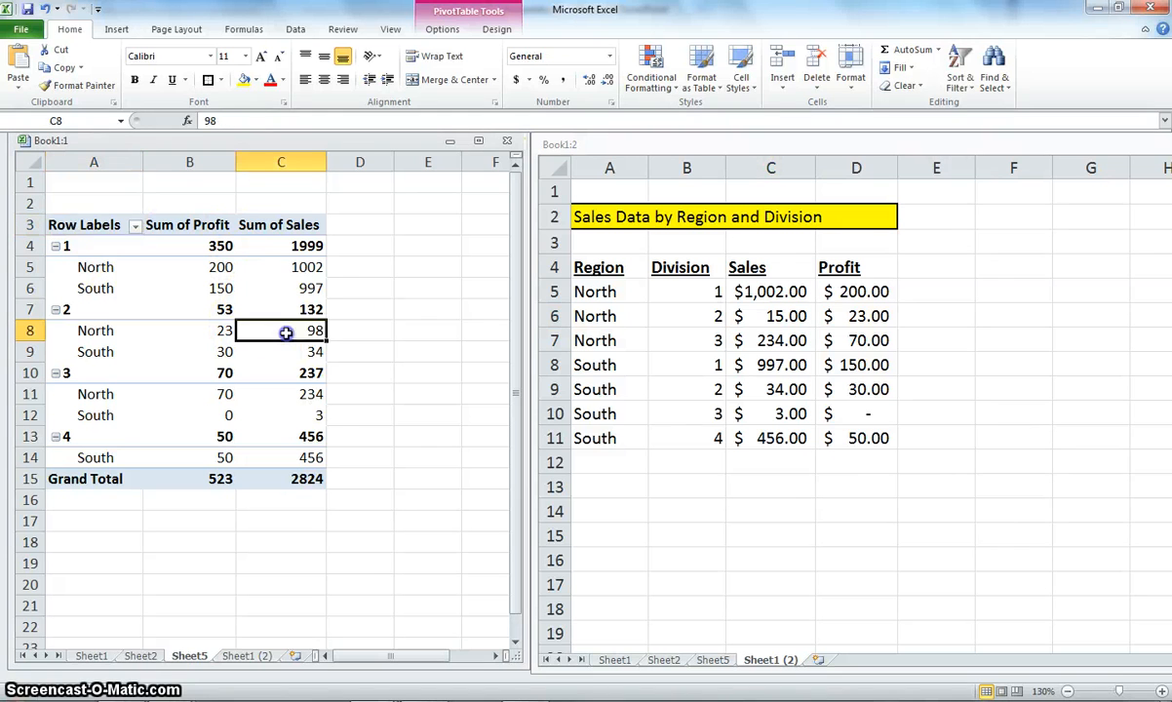
{"action": "right_click", "coordinate": [289, 336]}
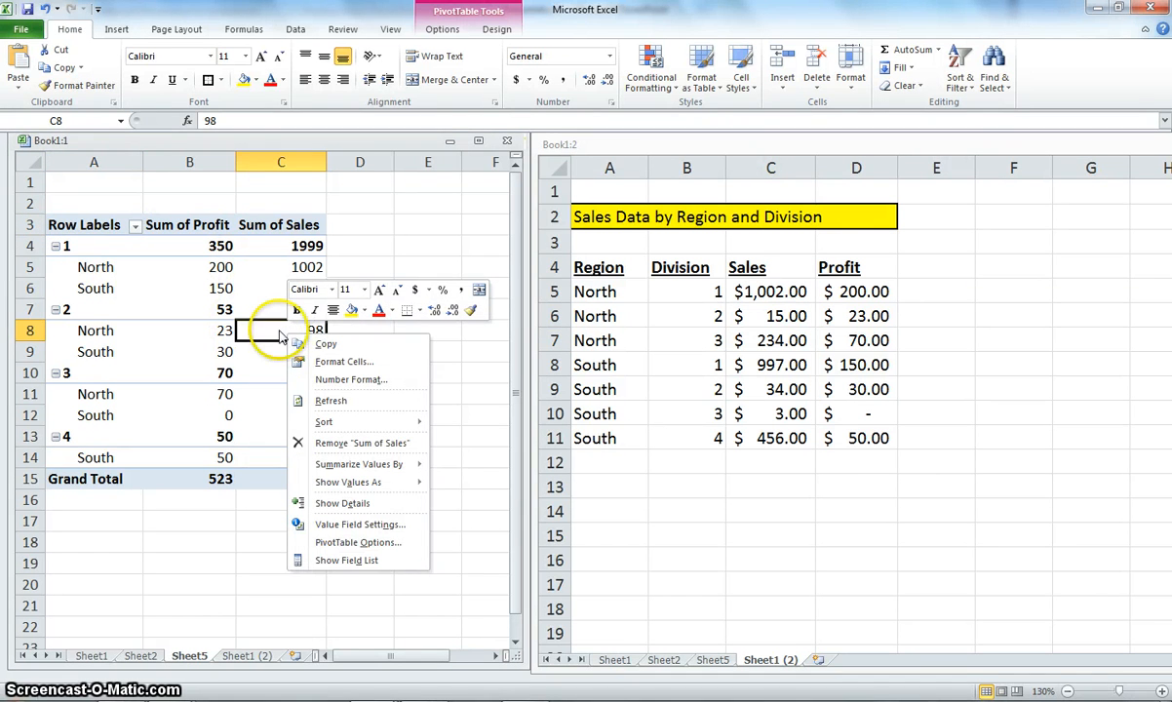
{"action": "right_click", "coordinate": [281, 332]}
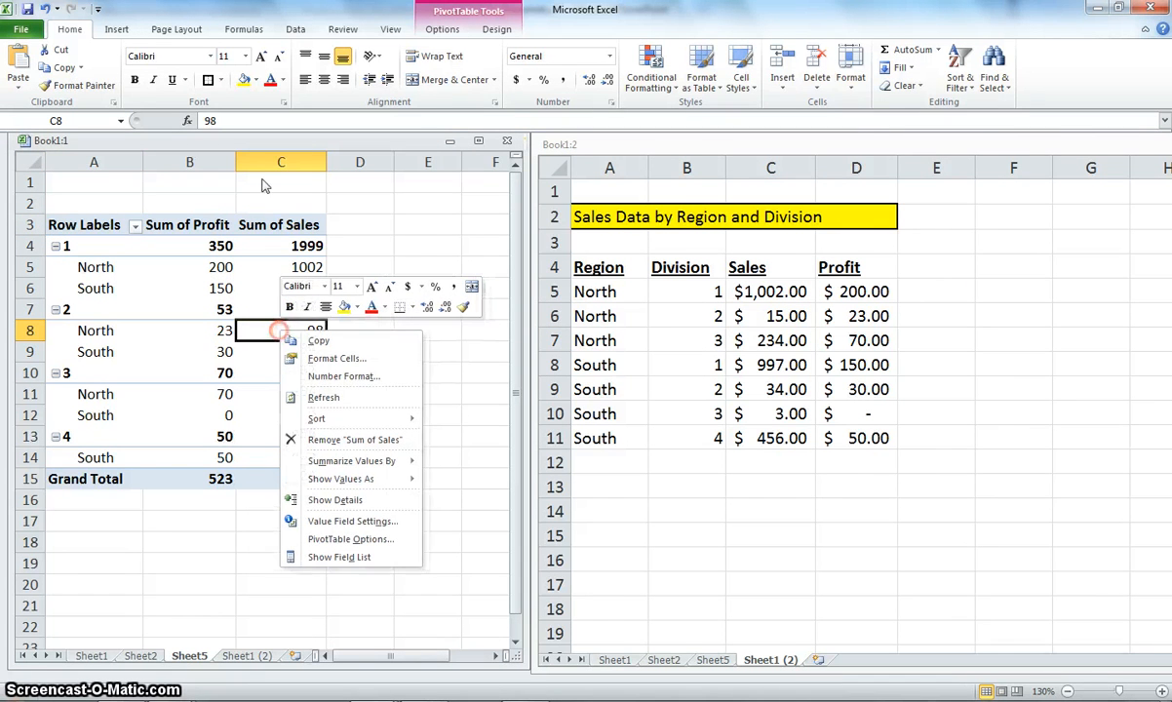
{"action": "left_click", "coordinate": [336, 399]}
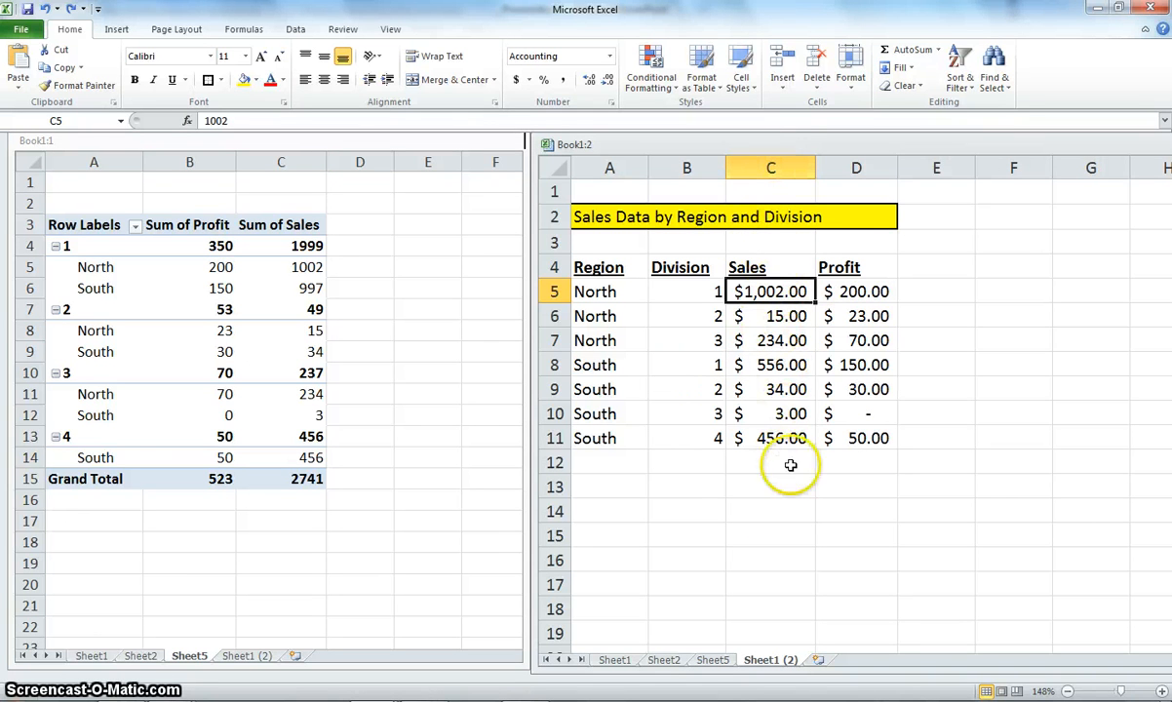
Step: Enter the formula =RANDBETWEEN(200,1000) in Sales cell C5 of the Sheet1 (2) source data
{"action": "type", "text": "="}
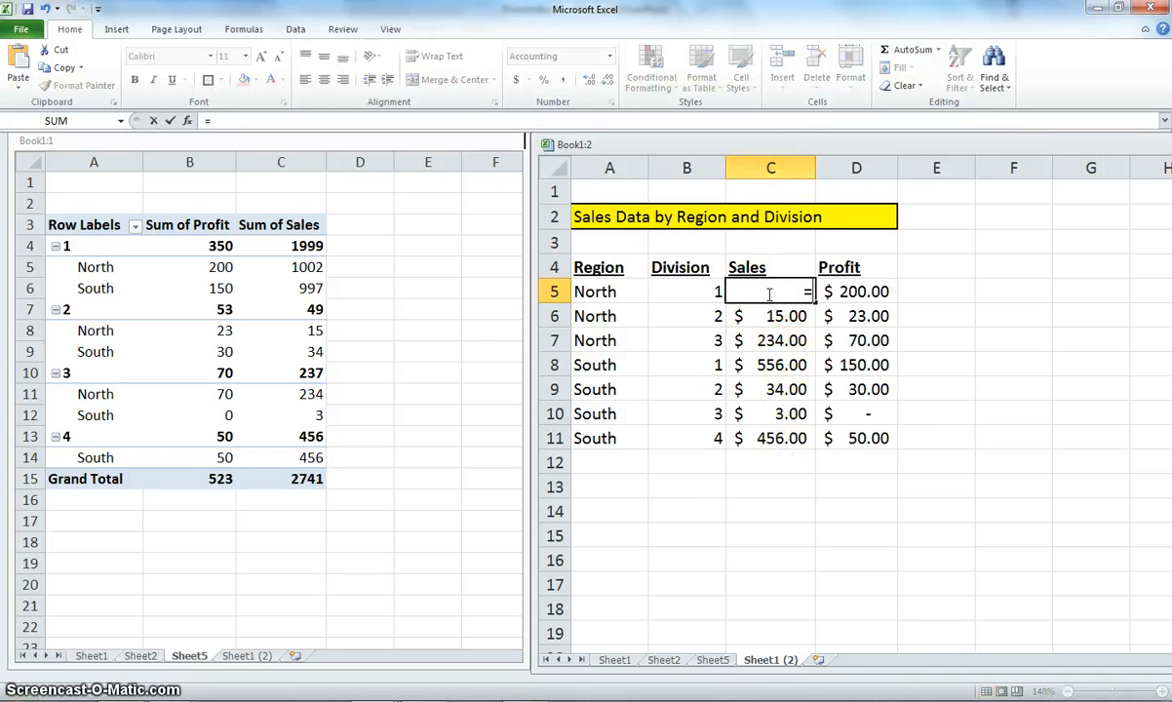
{"action": "type", "text": "ran"}
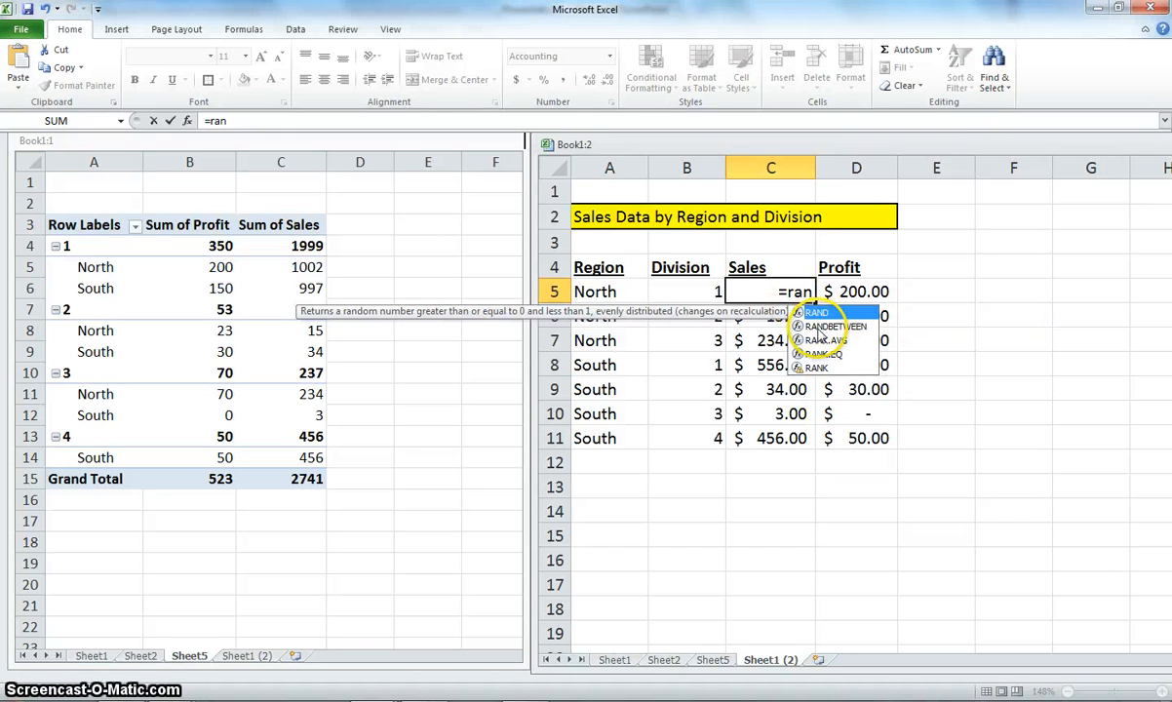
{"action": "double_click", "coordinate": [820, 327]}
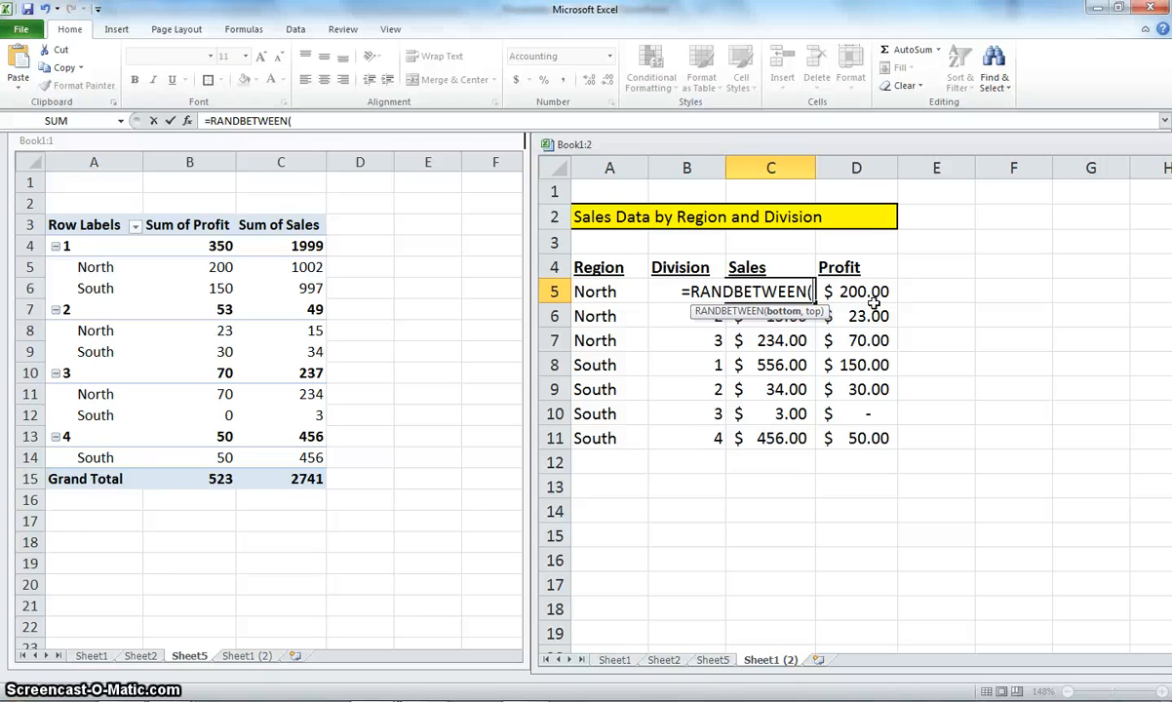
{"action": "type", "text": "200"}
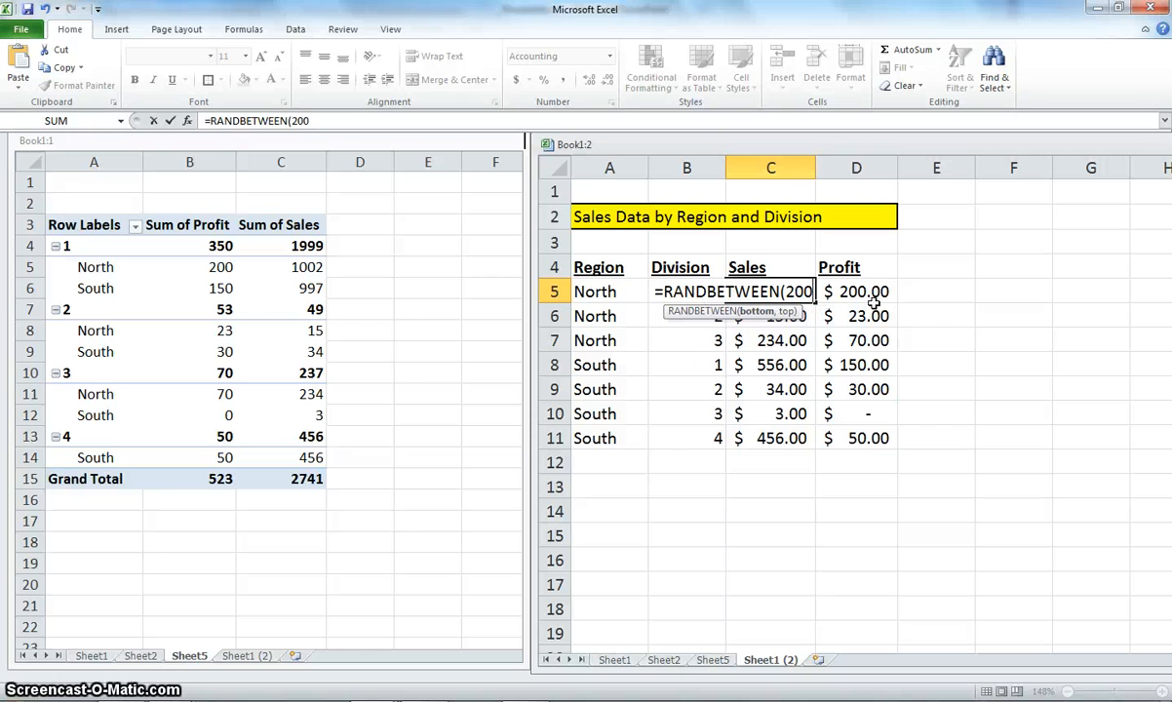
{"action": "type", "text": ","}
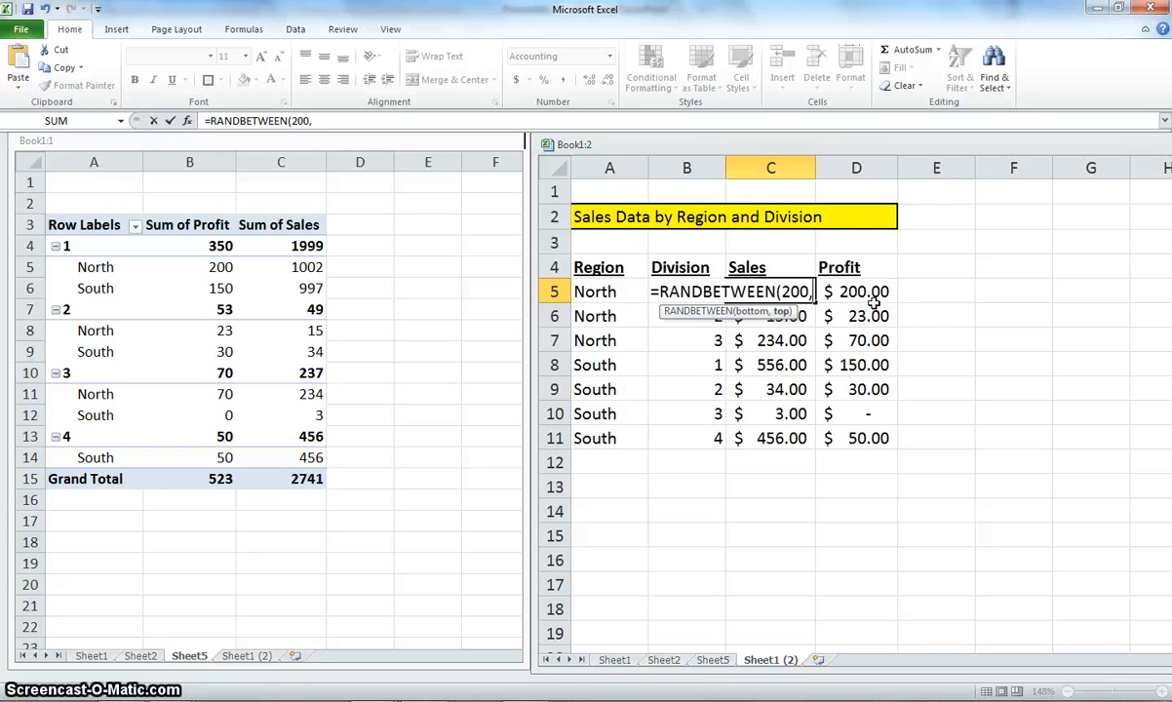
{"action": "type", "text": "10"}
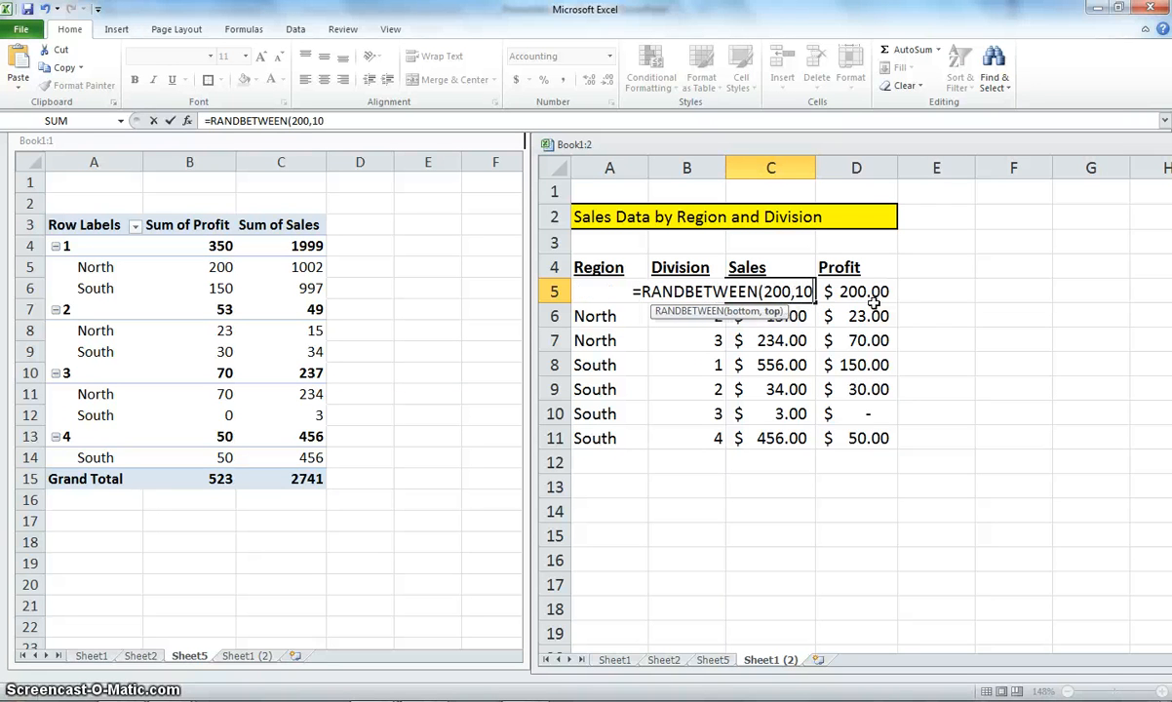
{"action": "type", "text": "00)"}
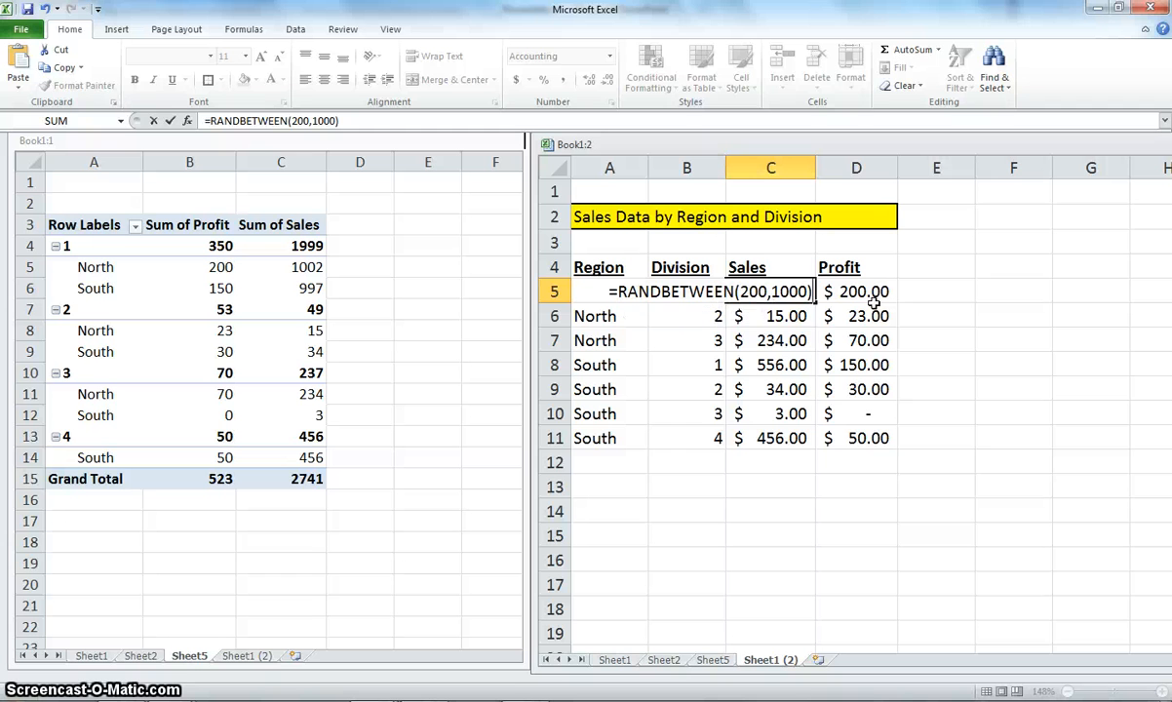
{"action": "key", "text": "Return"}
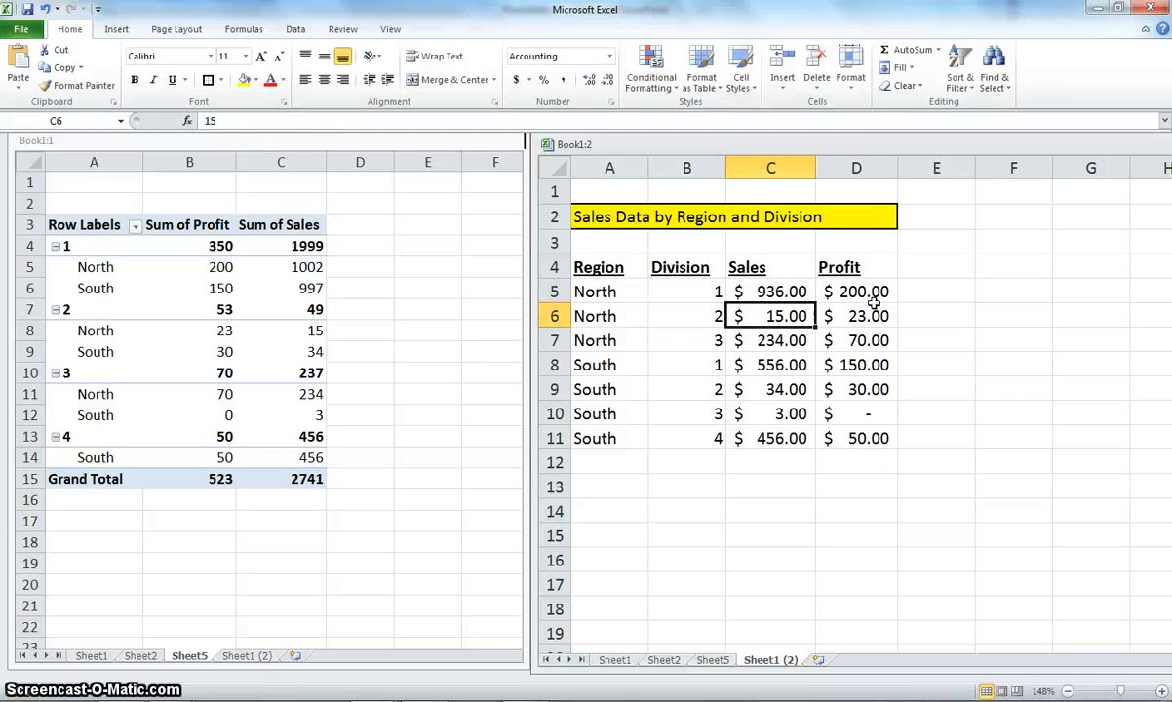
Step: Fill the random-number formula from C5 down the Sales column to C11
{"action": "left_click", "coordinate": [800, 293]}
{"action": "double_click", "coordinate": [815, 304]}
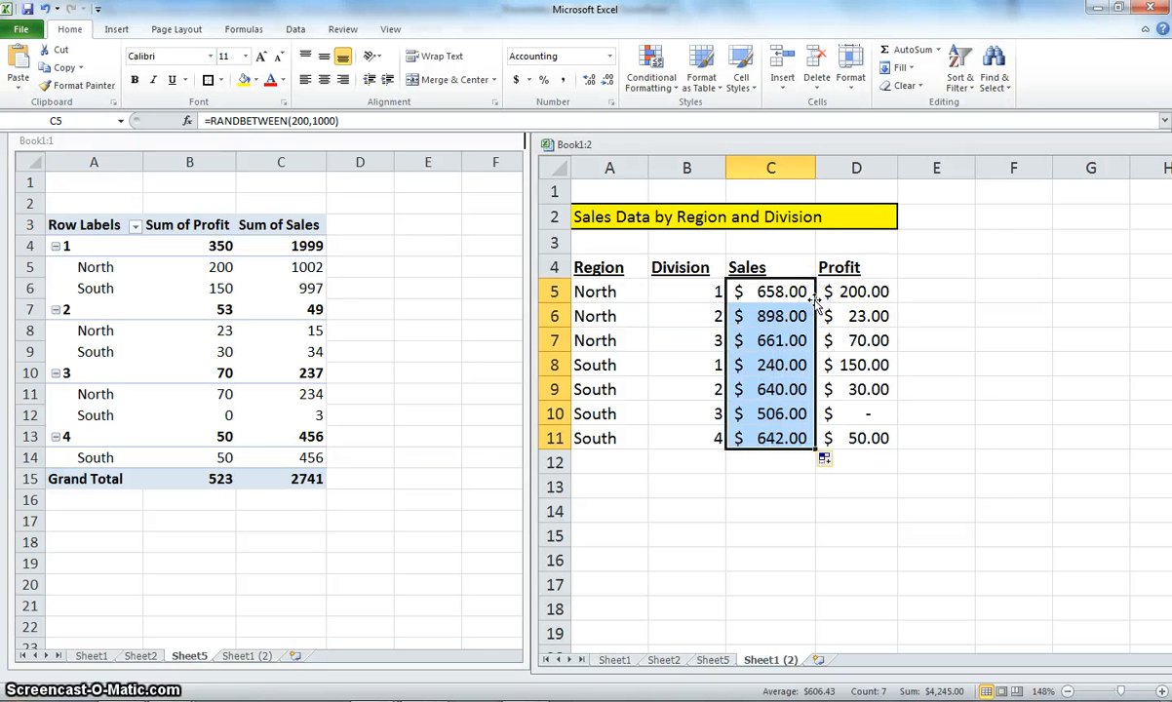
{"action": "left_click", "coordinate": [788, 292]}
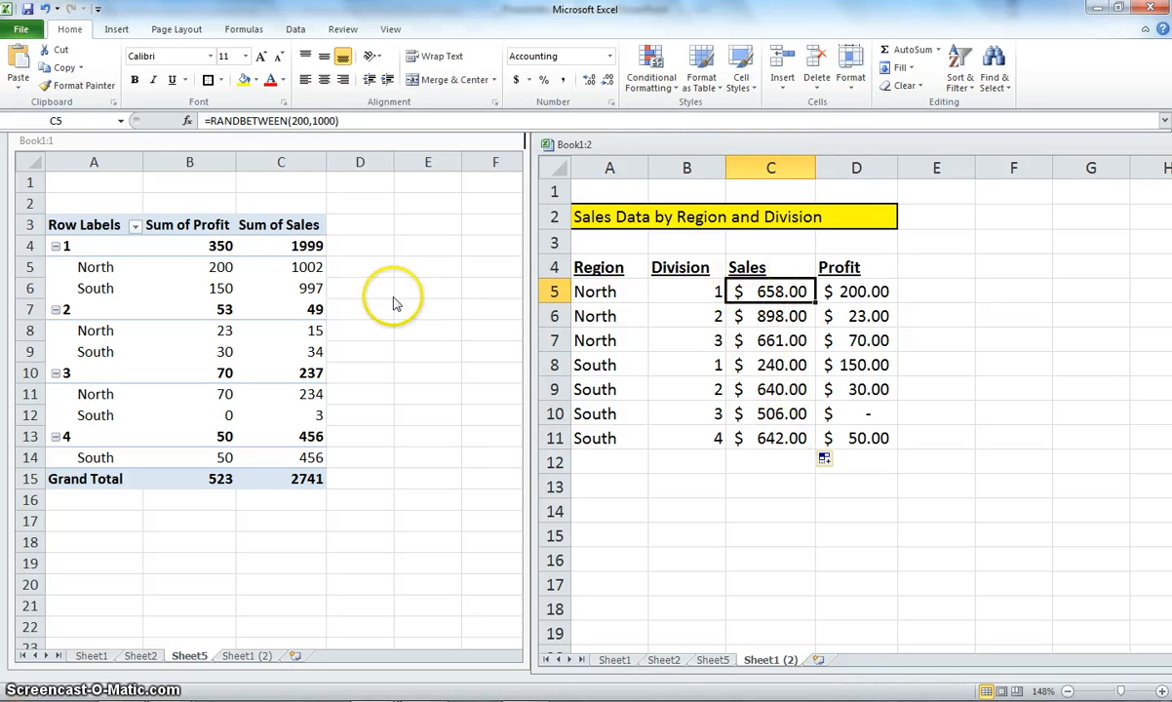
Step: Refresh the Sheet5 PivotTable to pull in the randomly generated Sales values
{"action": "left_click", "coordinate": [291, 315]}
{"action": "left_click", "coordinate": [293, 331]}
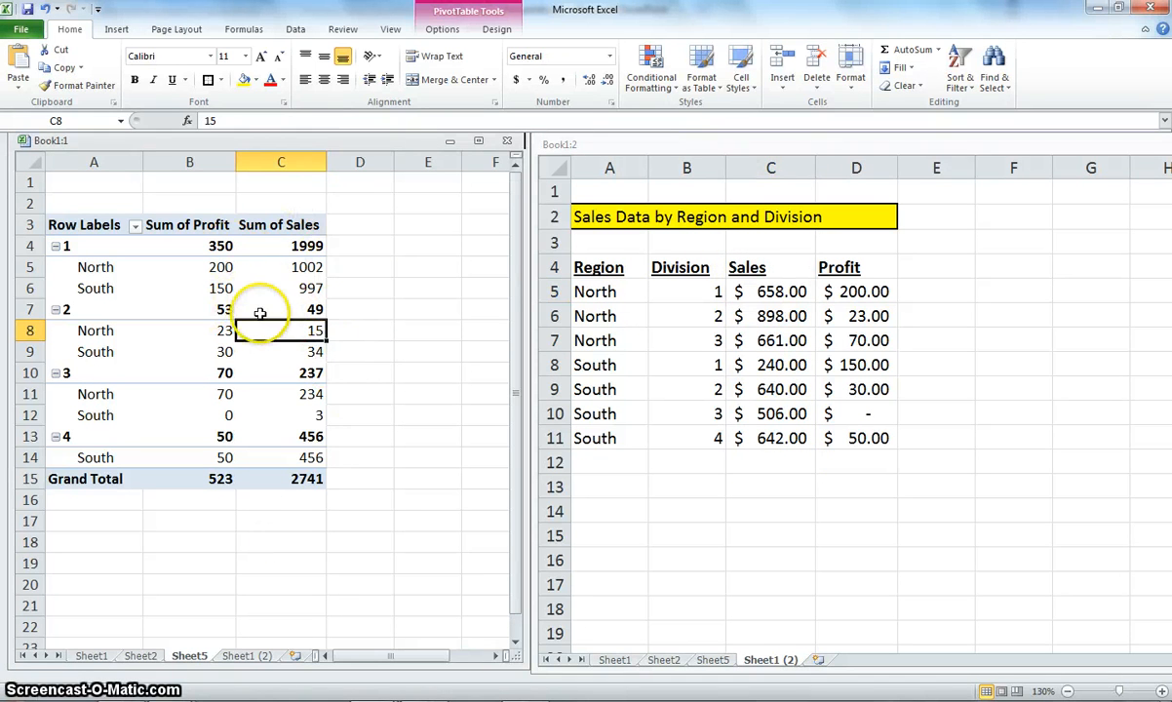
{"action": "right_click", "coordinate": [228, 290]}
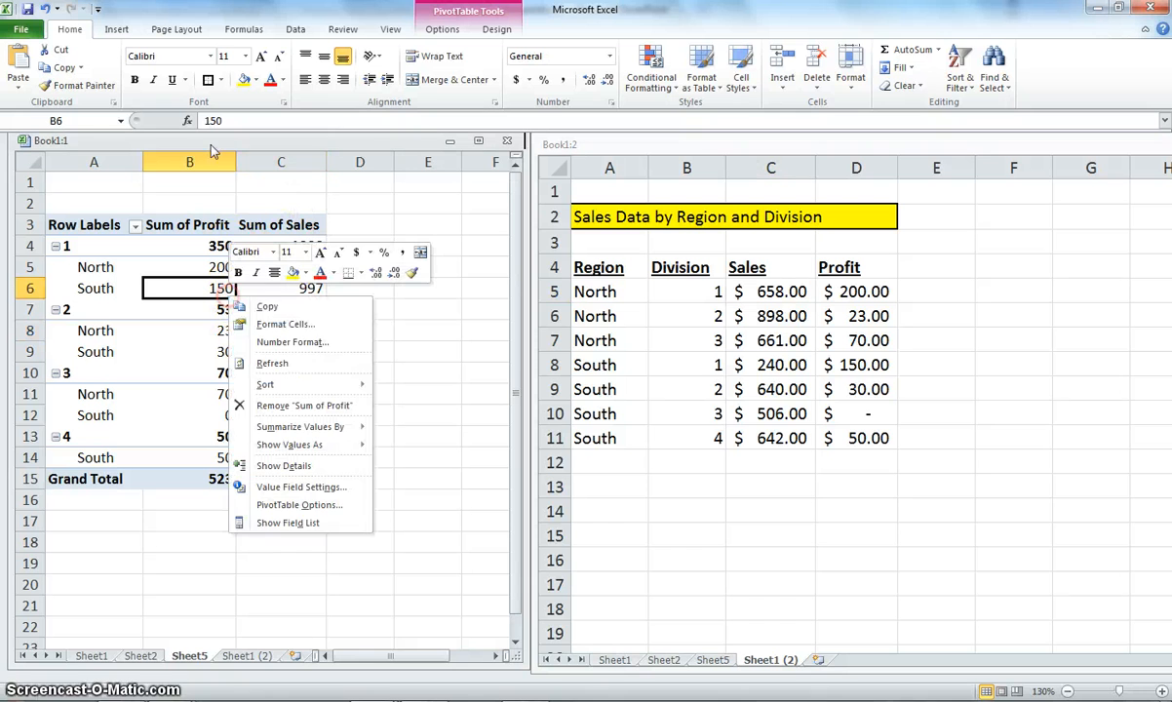
{"action": "left_click", "coordinate": [273, 363]}
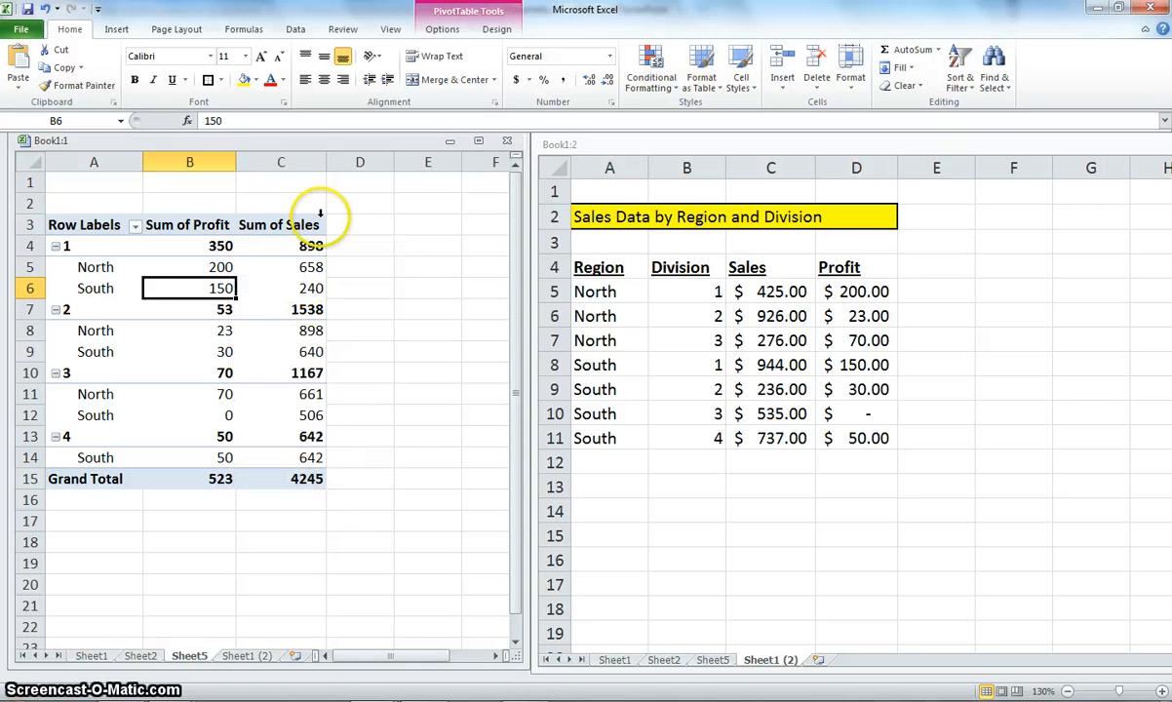